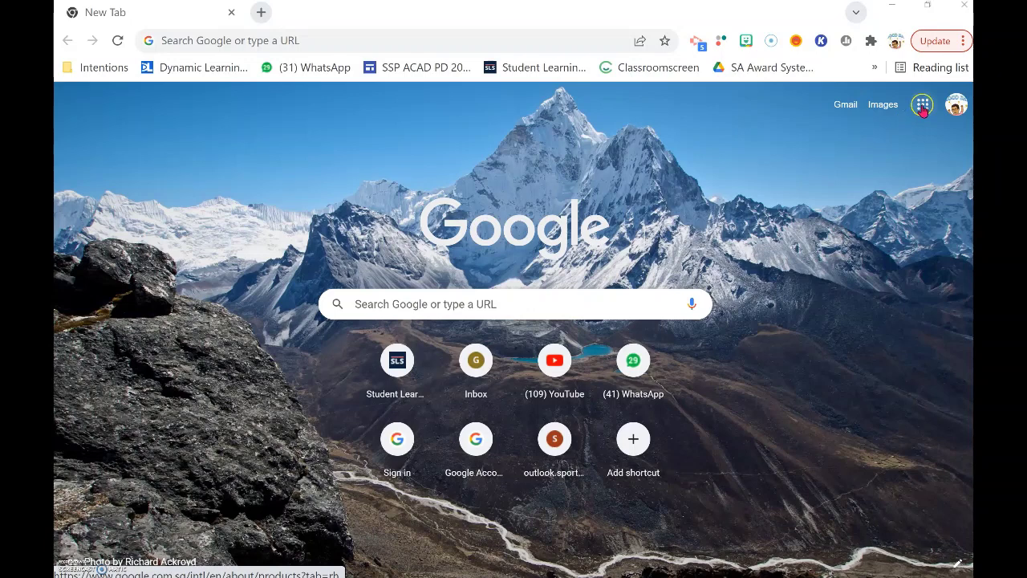
# Launch Google Drive from the Google apps grid on Chrome's New Tab page
pyautogui.click(924, 109)
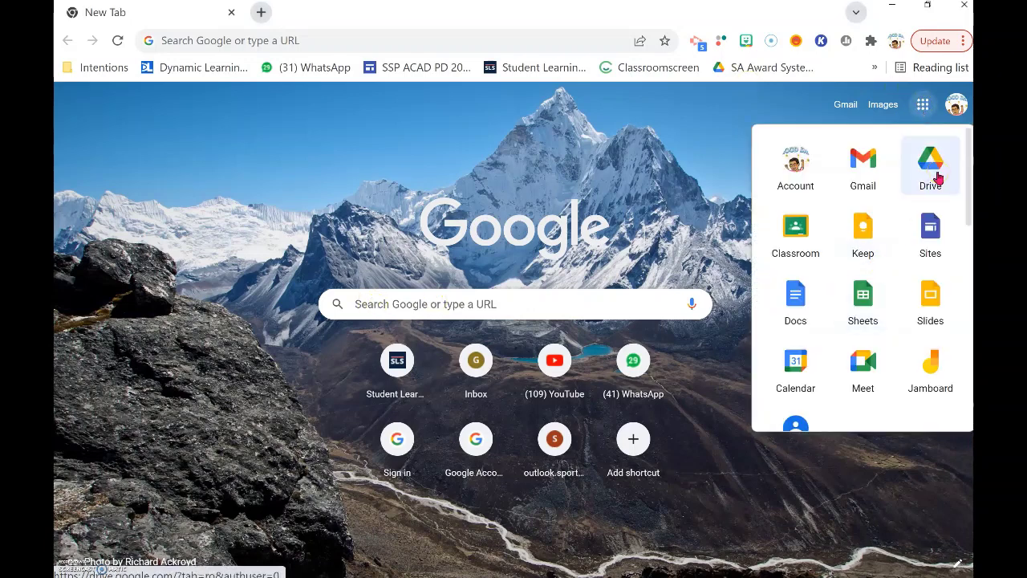
pyautogui.click(933, 249)
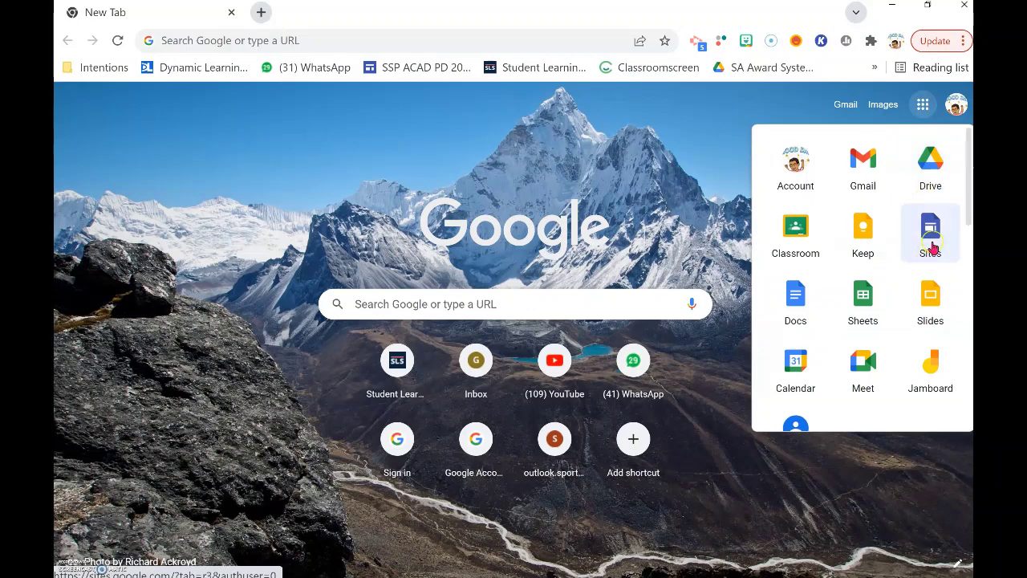
pyautogui.click(933, 231)
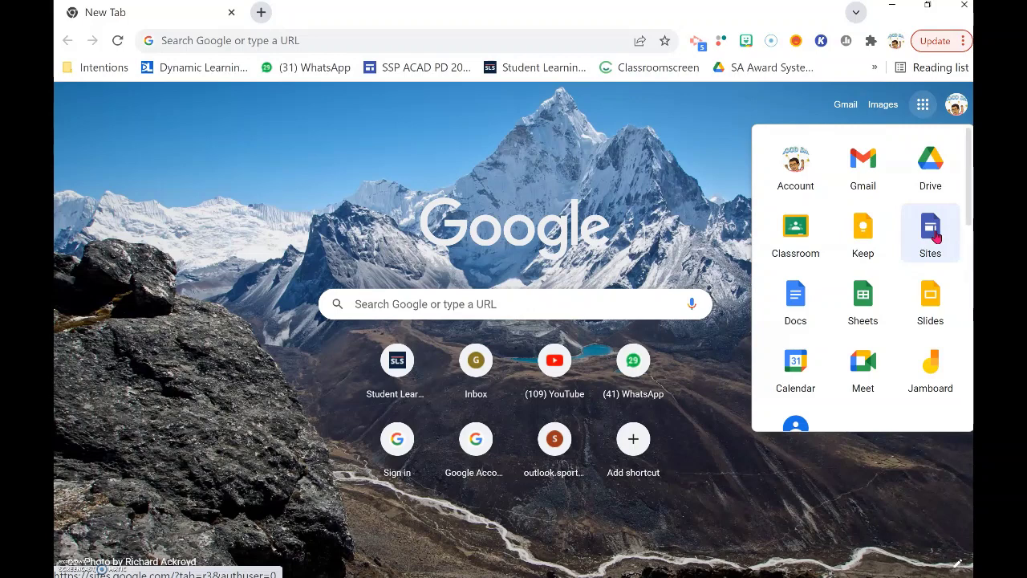
pyautogui.click(930, 231)
pyautogui.click(939, 169)
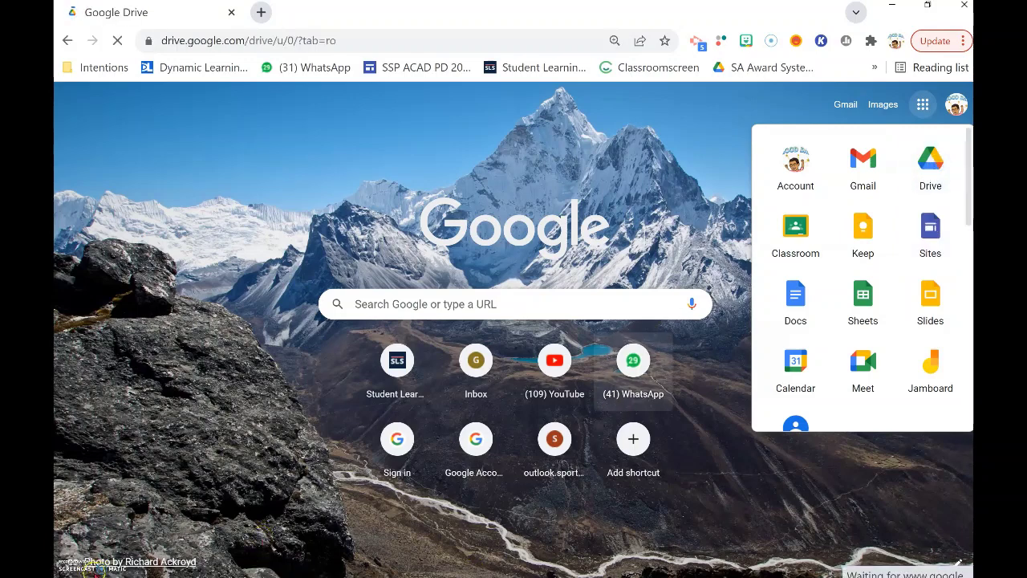
# In the 2022 > PD Videos folder, create a new Google Site via New > More
pyautogui.click(562, 246)
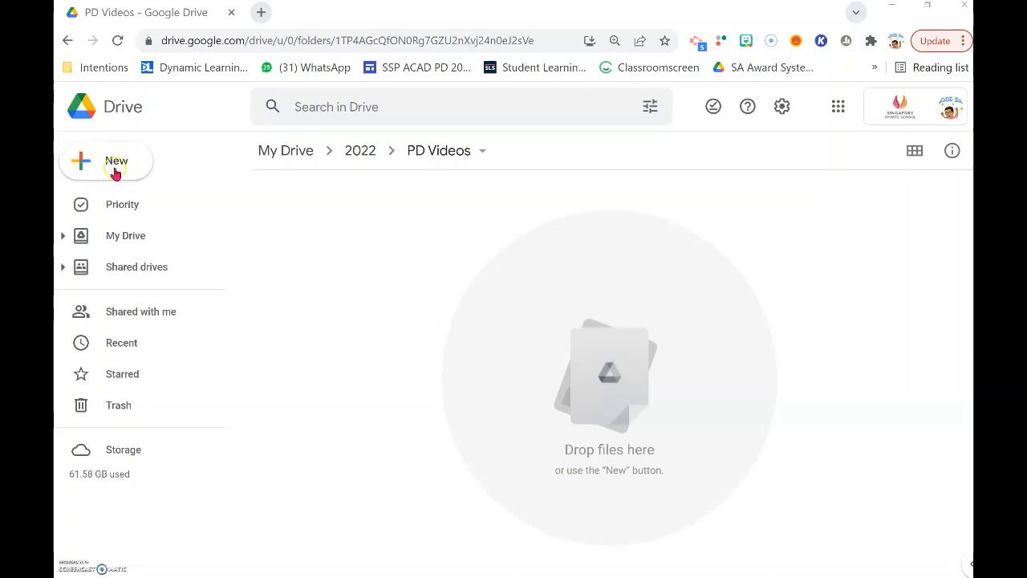
pyautogui.click(86, 164)
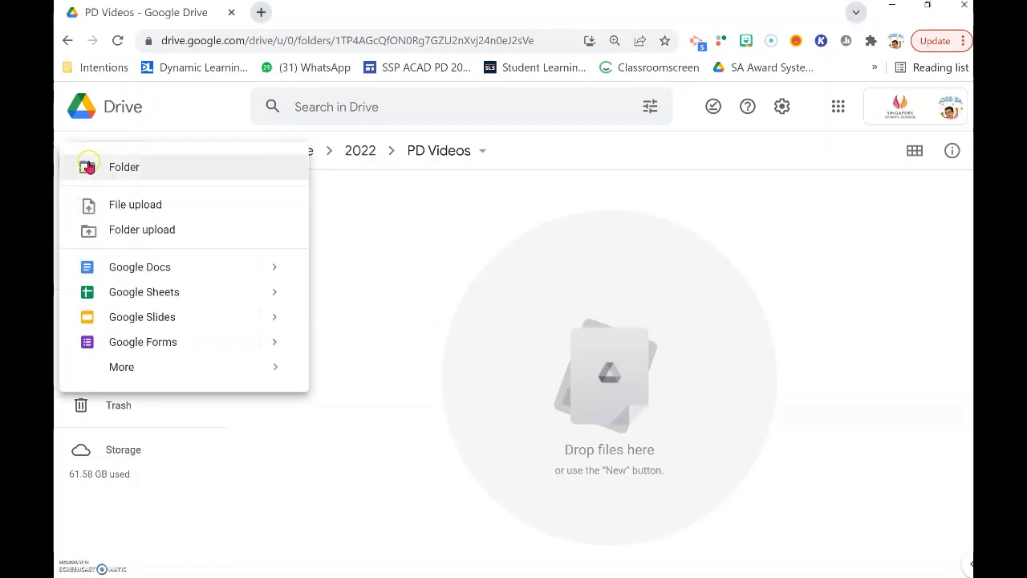
pyautogui.moveTo(141, 369)
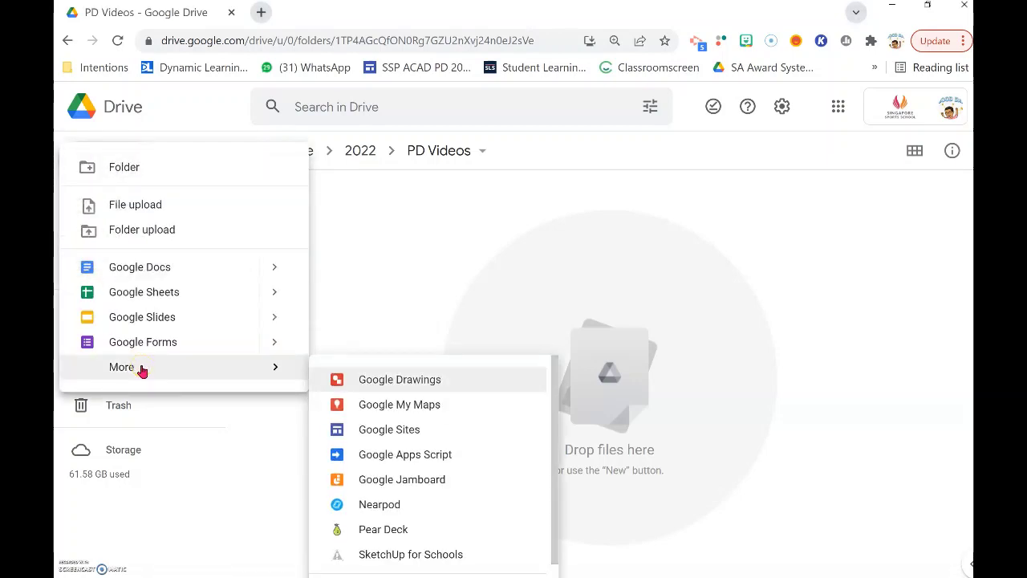
pyautogui.click(389, 433)
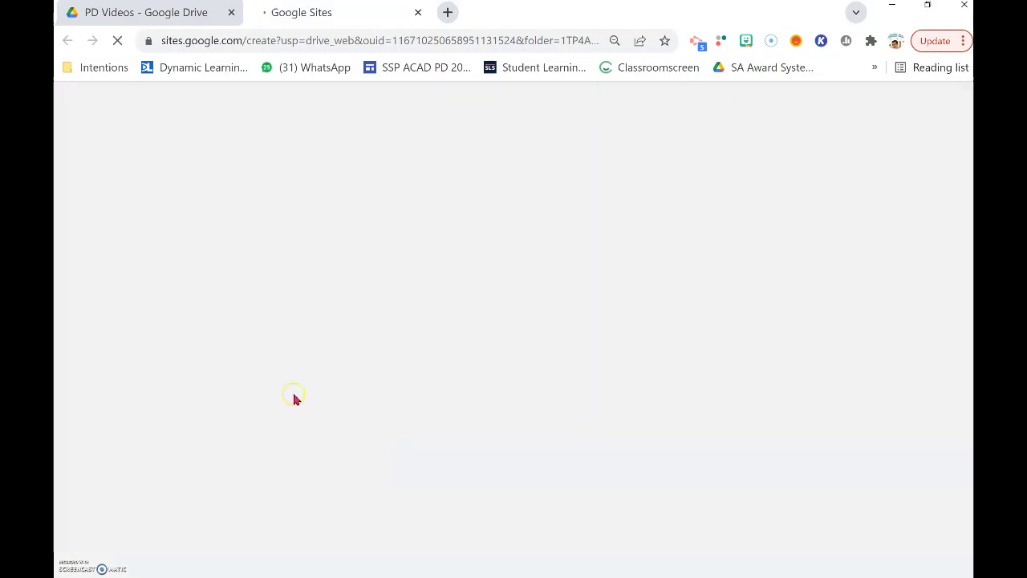
# Reload the PD Videos folder to confirm the Untitled site is listed, then return to the editor
pyautogui.click(181, 11)
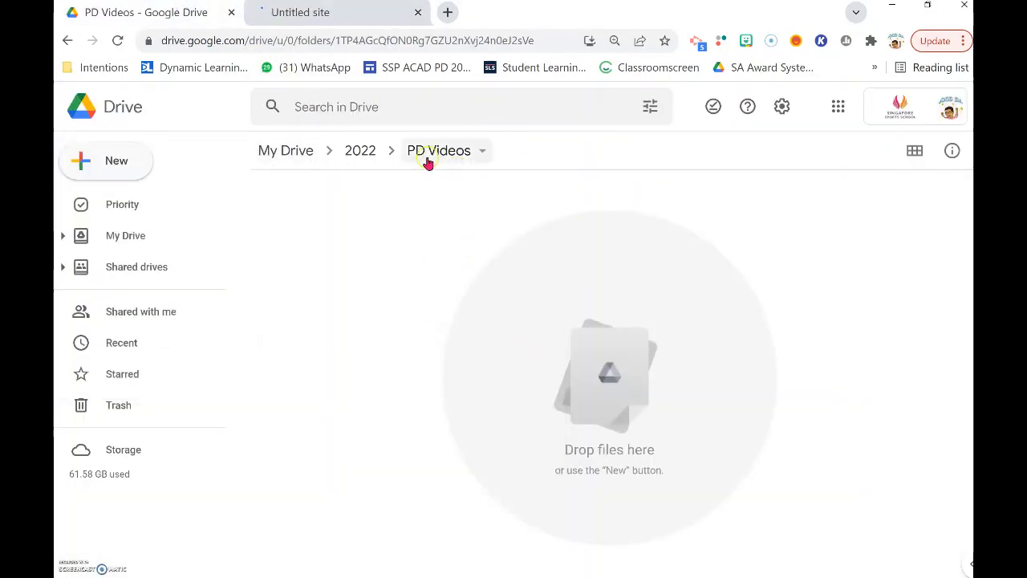
pyautogui.click(322, 12)
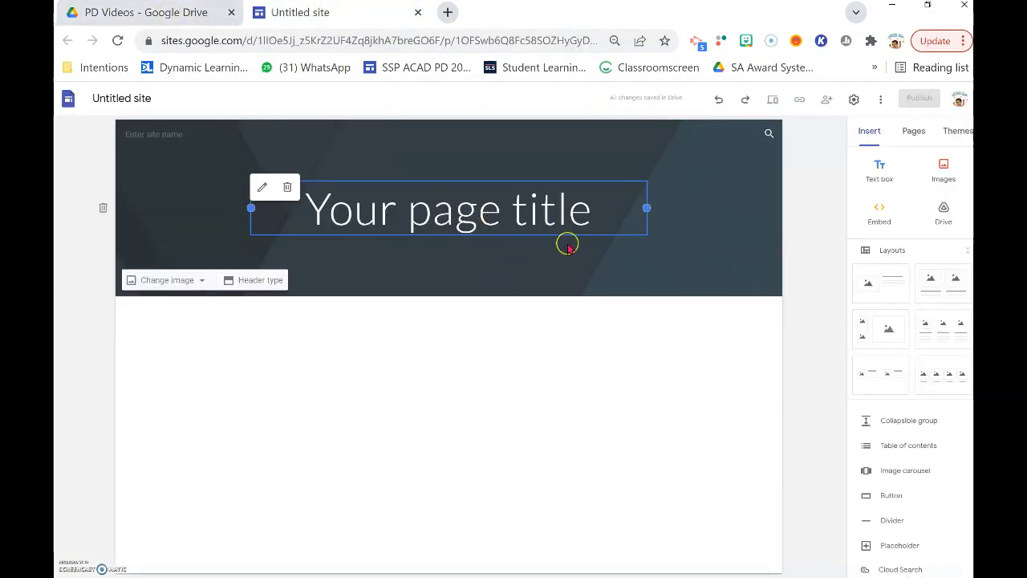
pyautogui.click(133, 12)
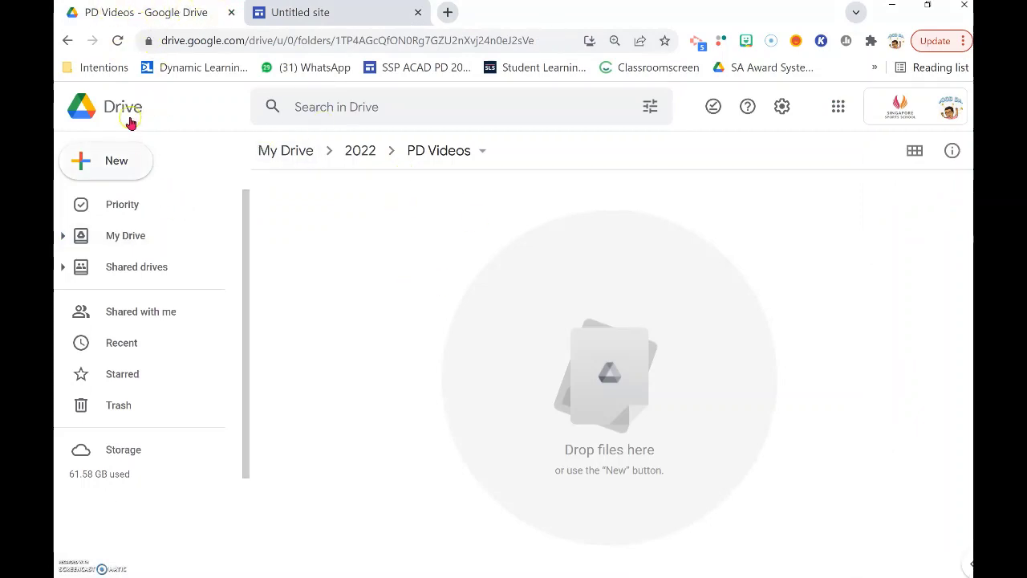
pyautogui.click(120, 42)
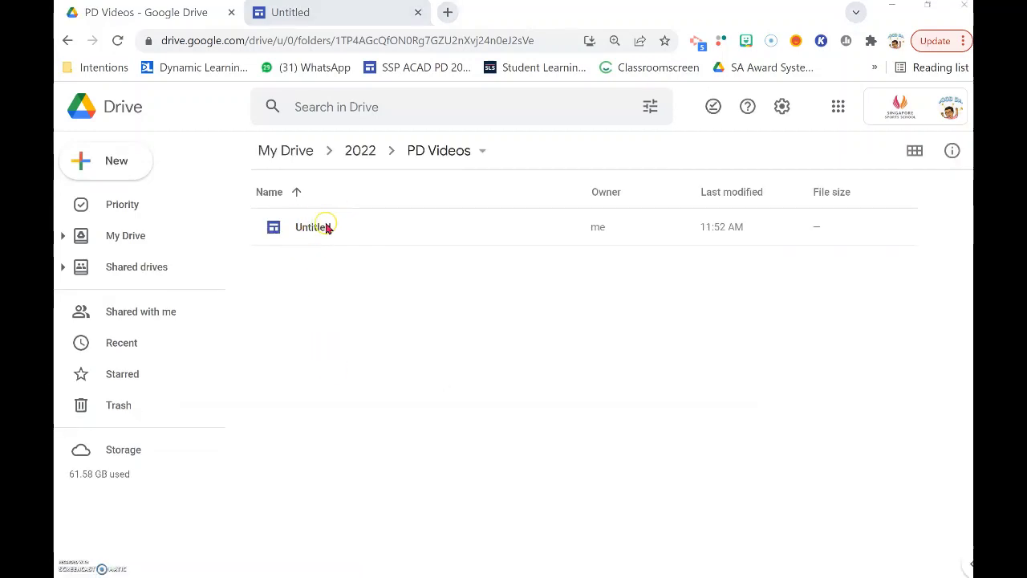
pyautogui.click(308, 12)
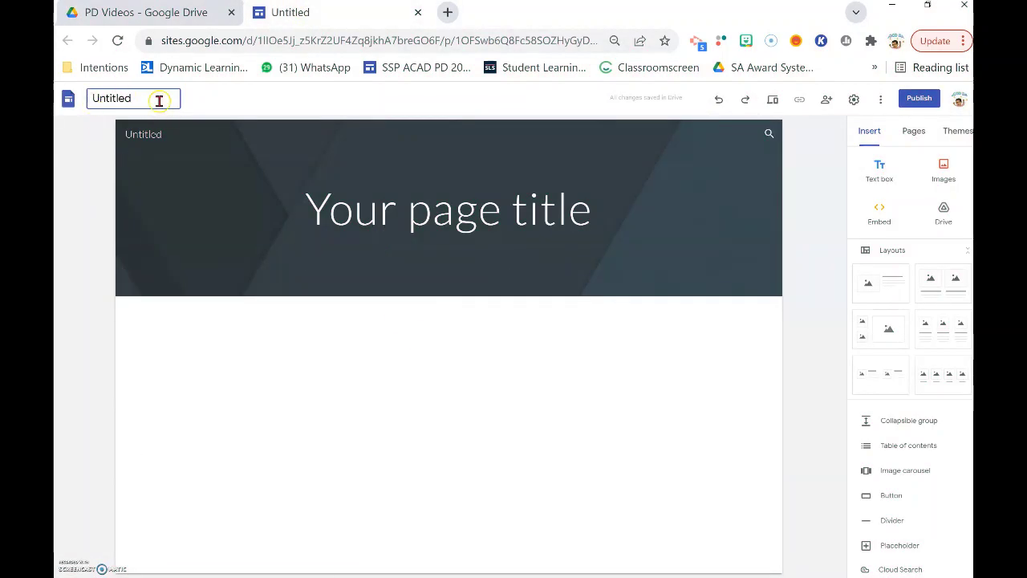
# Rename the site document from Untitled to 'ABC Portfolio'
pyautogui.moveTo(147, 98); pyautogui.dragTo(89, 98)
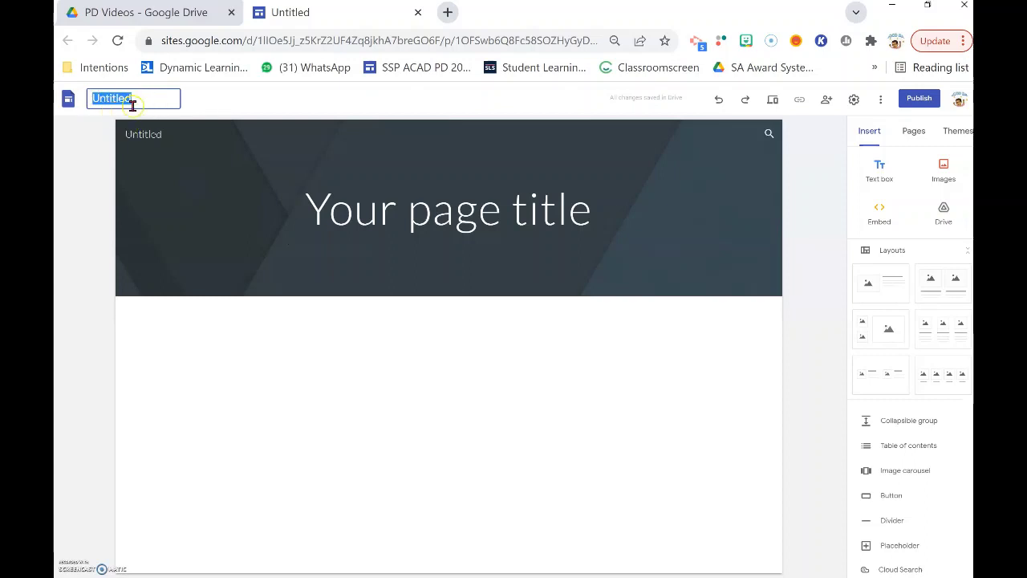
pyautogui.click(178, 101)
pyautogui.write('ABC Portfolio')
pyautogui.press('Return')
pyautogui.click(130, 100)
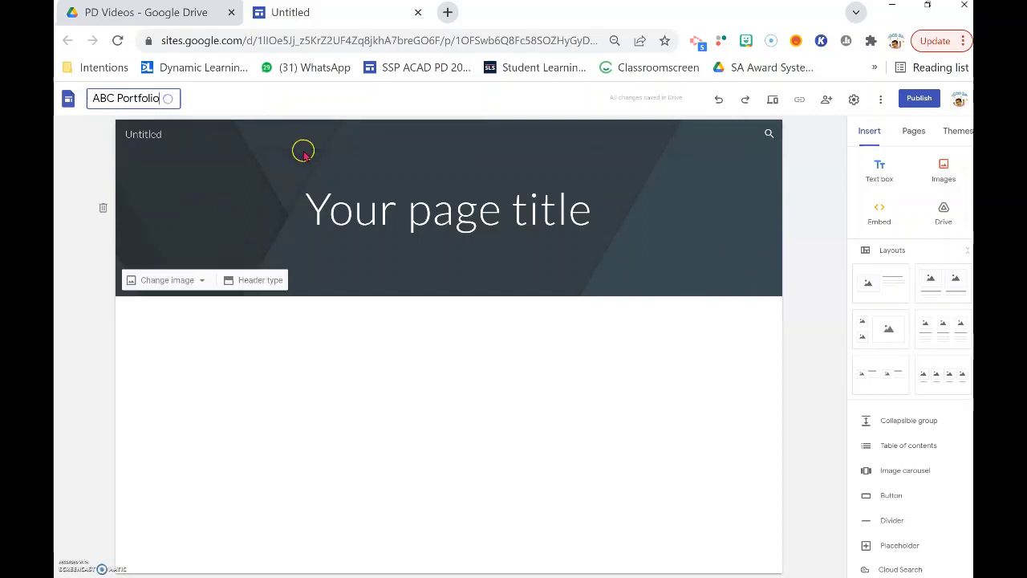
pyautogui.moveTo(175, 99); pyautogui.dragTo(94, 97)
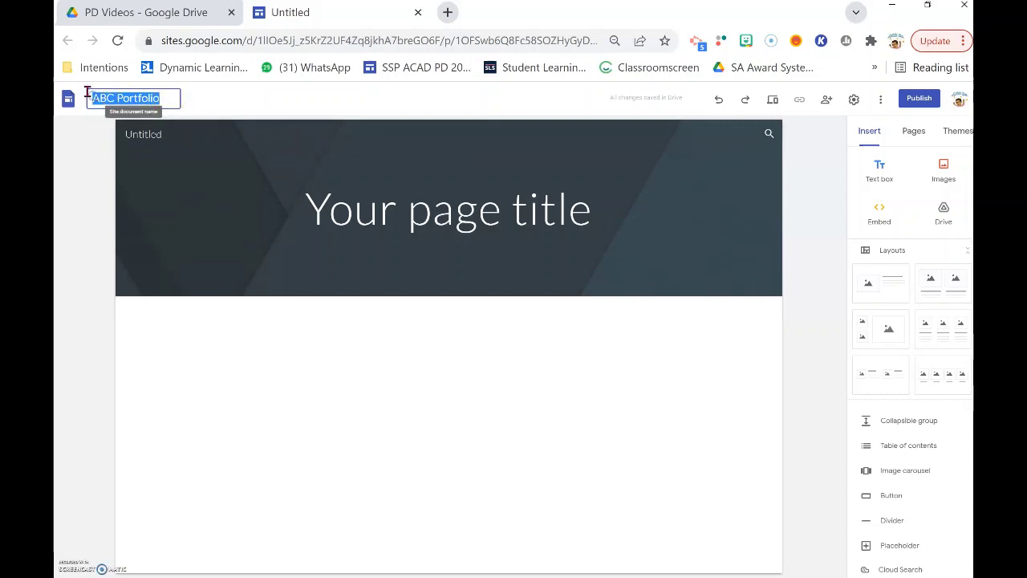
# Replace the 'Your page title' header text with 'ABC Portfolio'
pyautogui.click(496, 216)
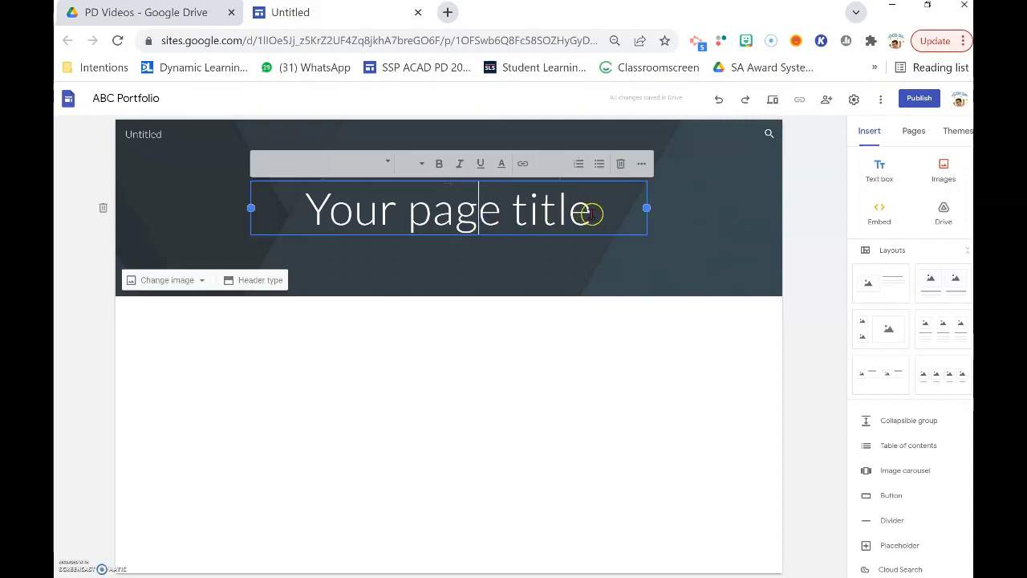
pyautogui.tripleClick(309, 202)
pyautogui.click(305, 200)
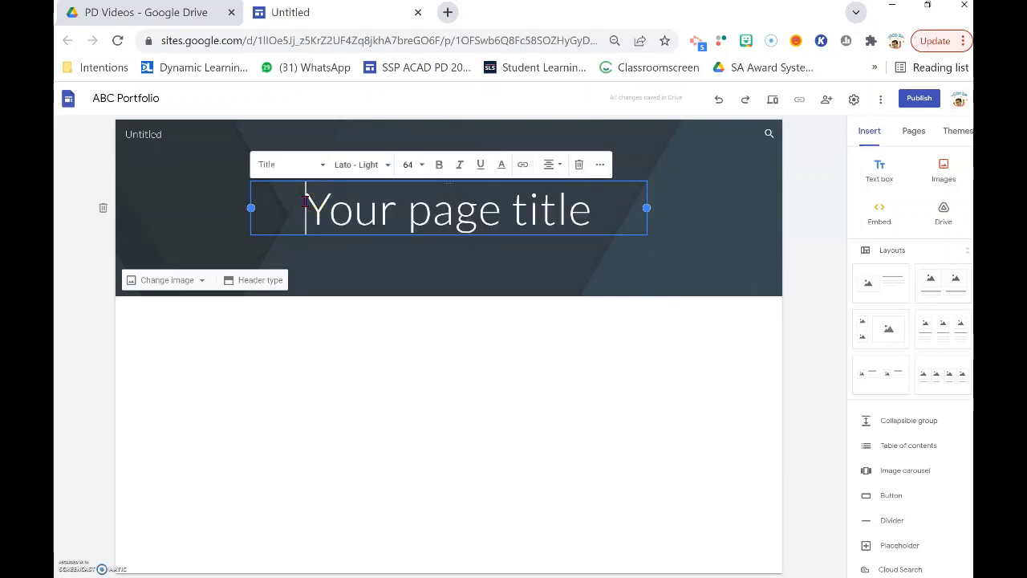
pyautogui.moveTo(306, 201); pyautogui.dragTo(565, 212)
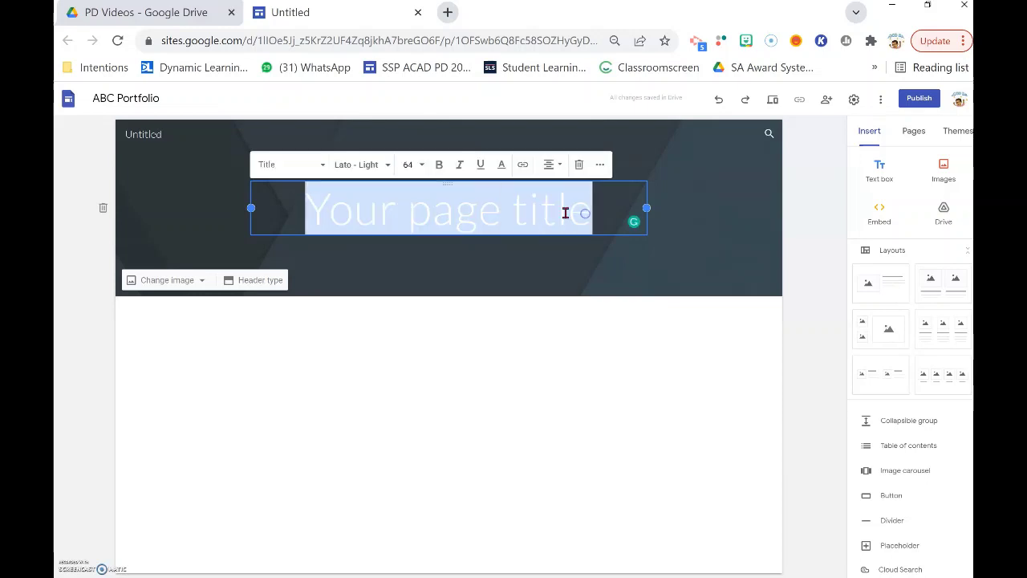
pyautogui.write('ABC Portfolio')
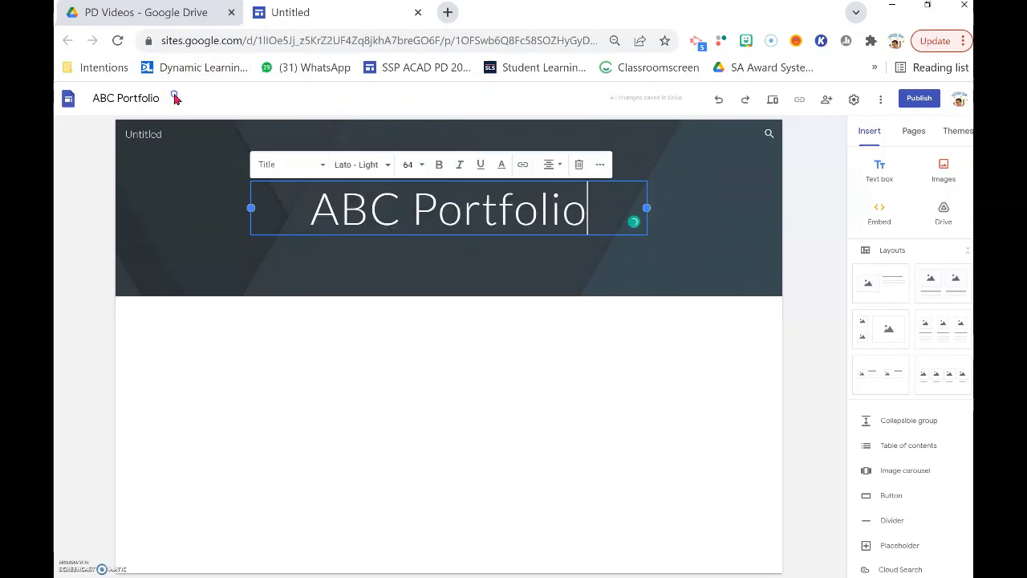
pyautogui.click(193, 165)
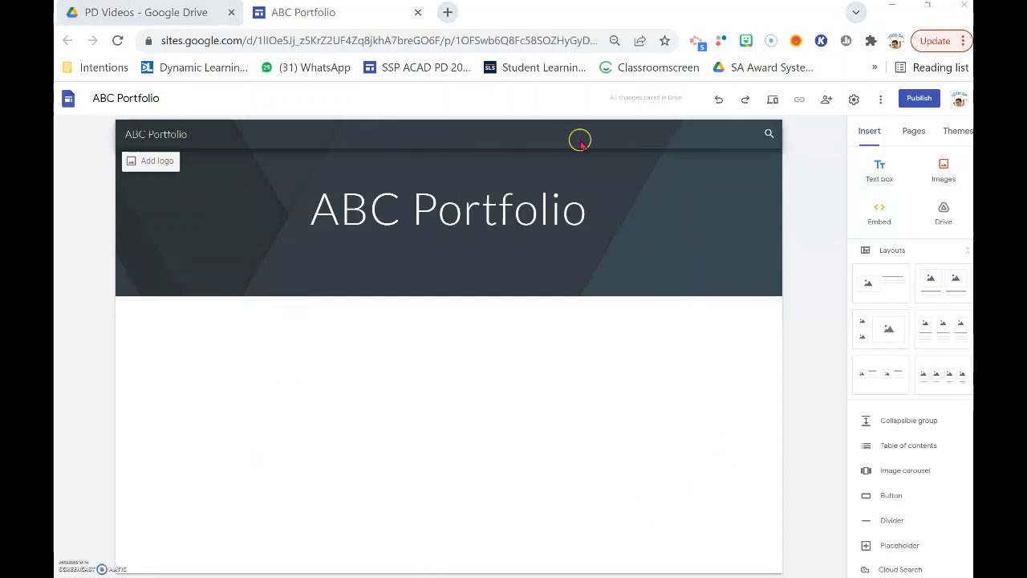
# Deselect the header and show the site's Pages list, which holds only Home
pyautogui.click(590, 314)
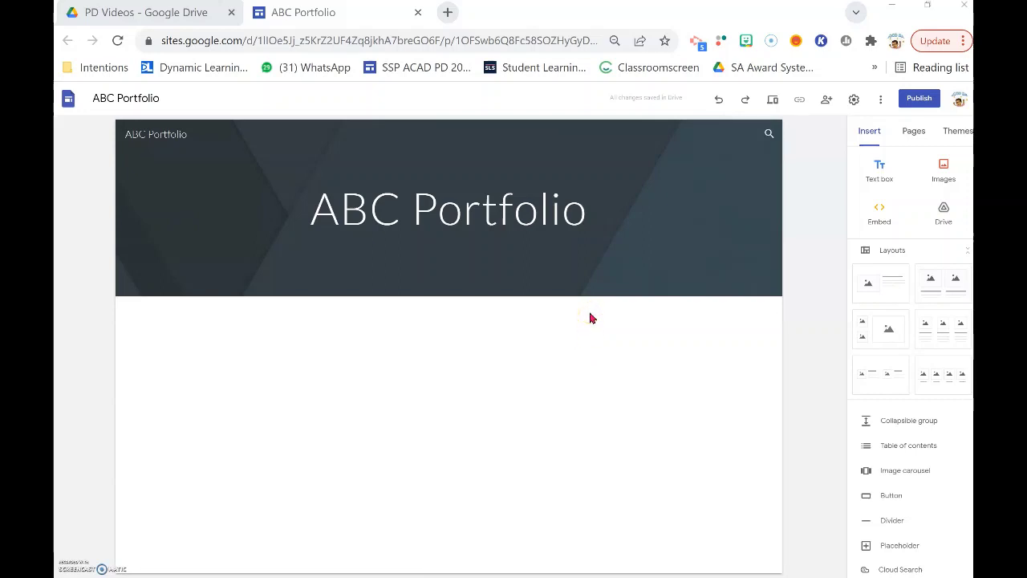
pyautogui.click(593, 299)
pyautogui.click(513, 319)
pyautogui.click(916, 131)
pyautogui.click(915, 130)
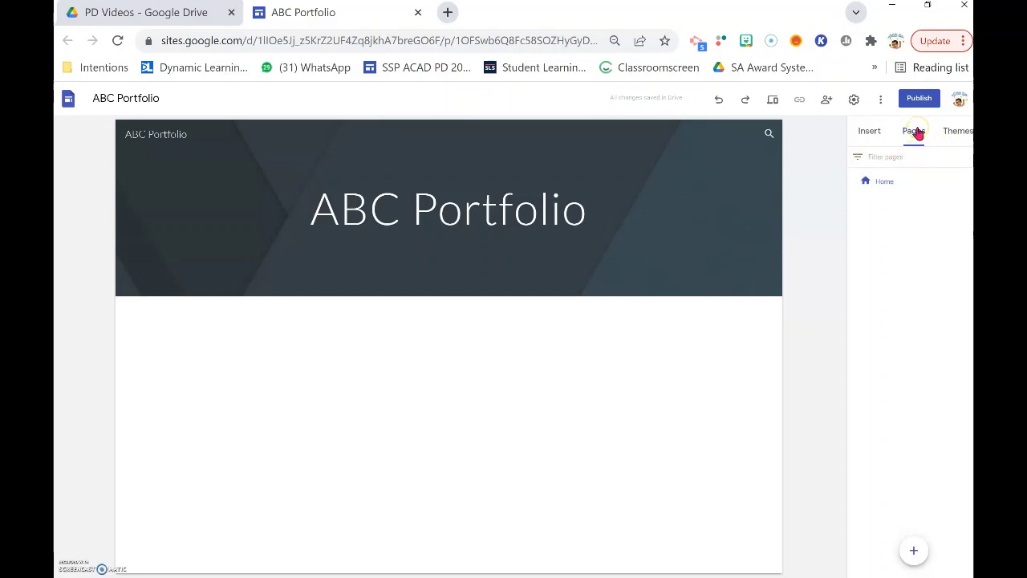
# Add two new pages, Topics and Presentation, and go to the Topics page
pyautogui.click(873, 183)
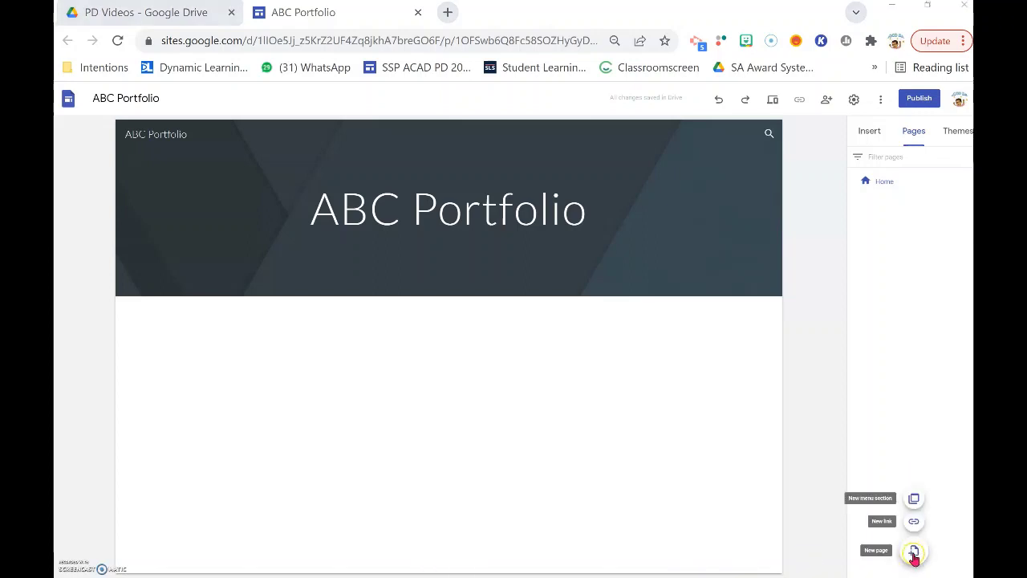
pyautogui.click(913, 552)
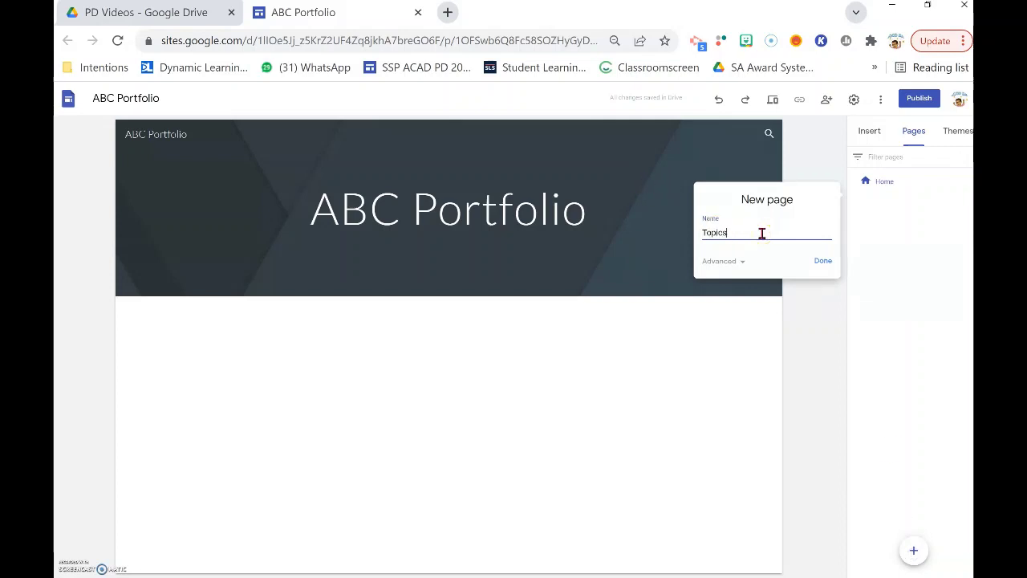
pyautogui.click(823, 263)
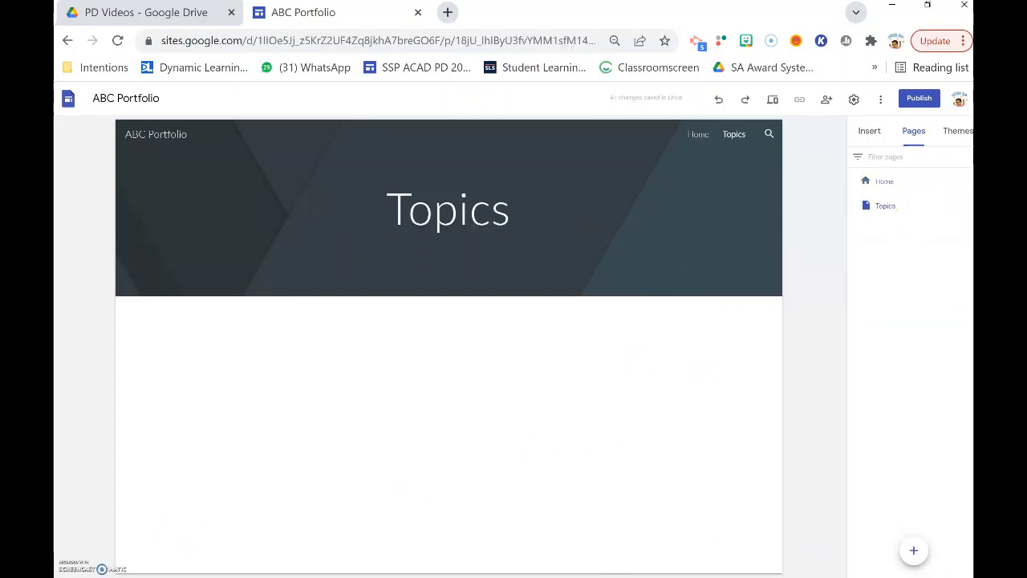
pyautogui.click(919, 562)
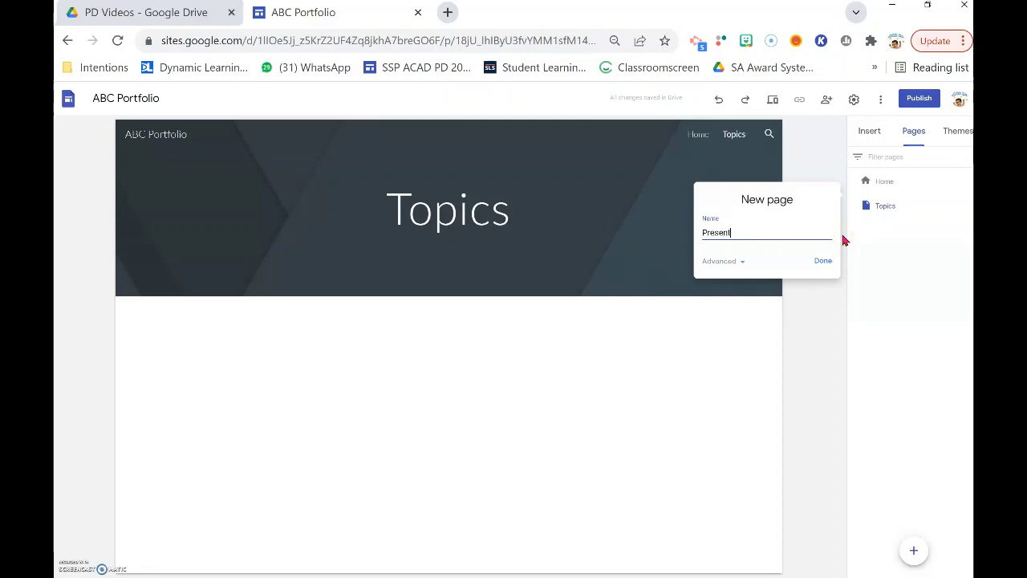
pyautogui.click(823, 261)
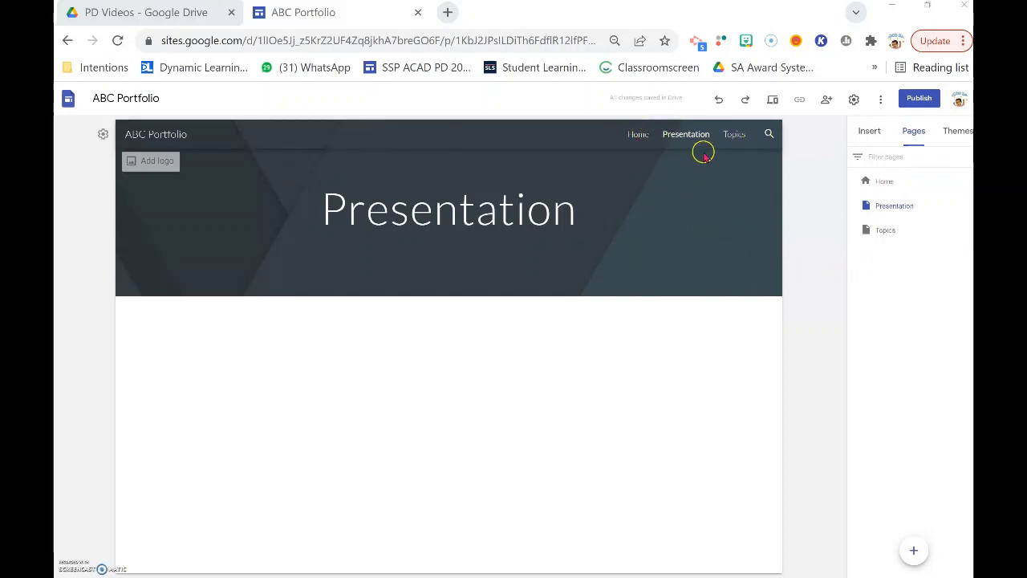
pyautogui.click(736, 139)
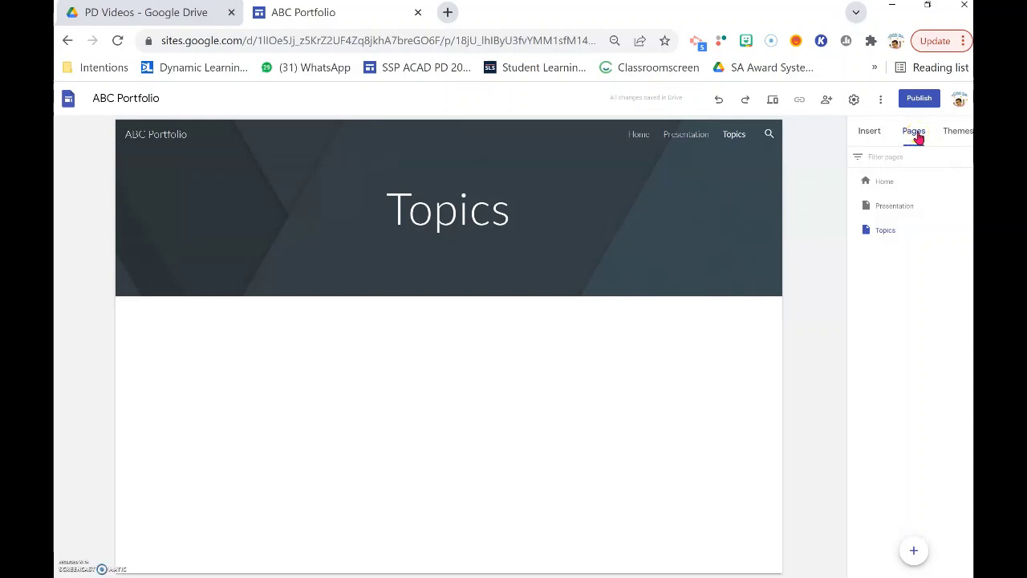
# Reorder the pages so Topics sits between Home and Presentation
pyautogui.click(916, 234)
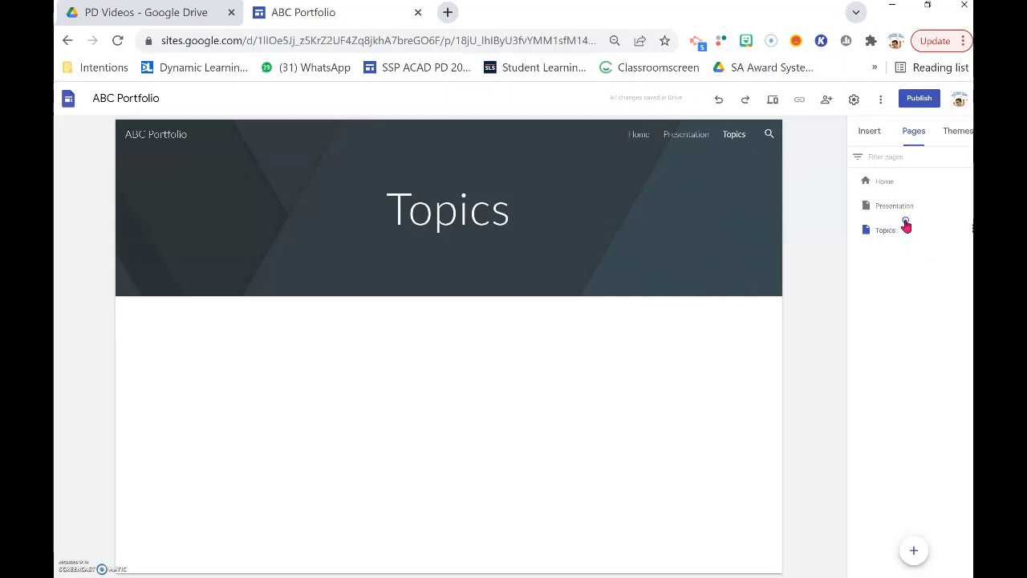
pyautogui.moveTo(903, 229); pyautogui.dragTo(890, 197)
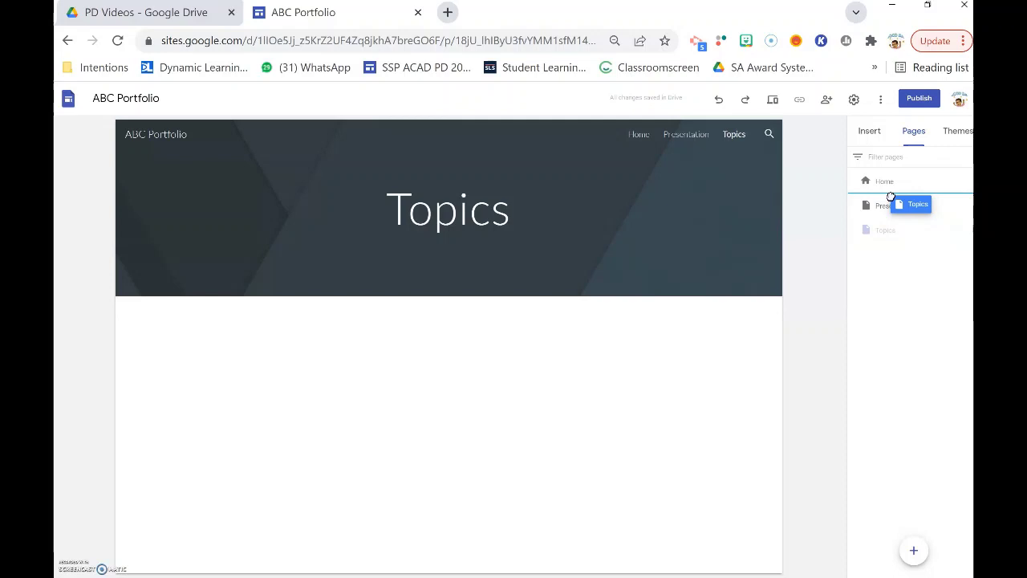
pyautogui.moveTo(891, 197); pyautogui.dragTo(891, 197)
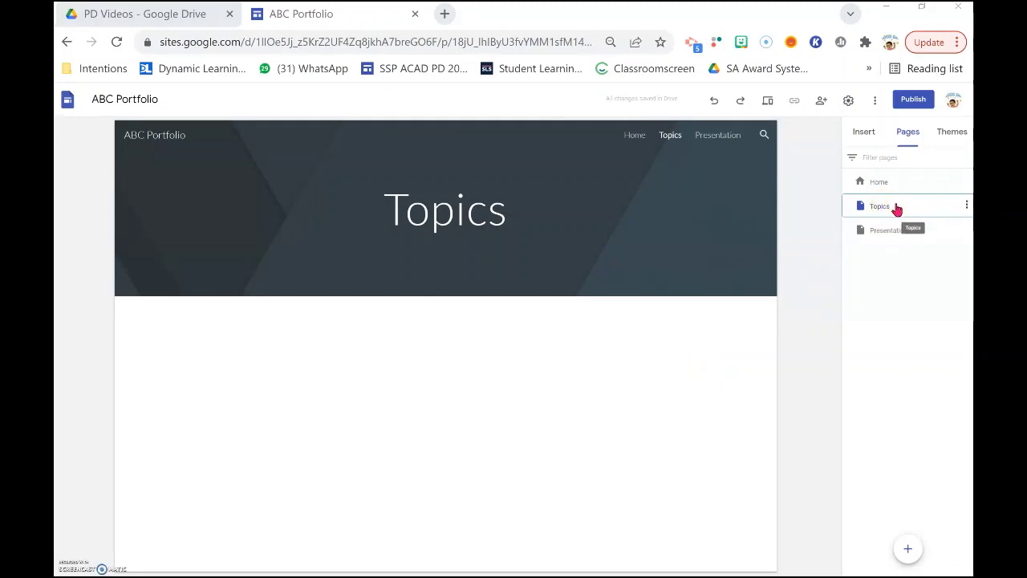
# Add a Nutrition subpage nested under Topics, then go to the Home page
pyautogui.click(967, 205)
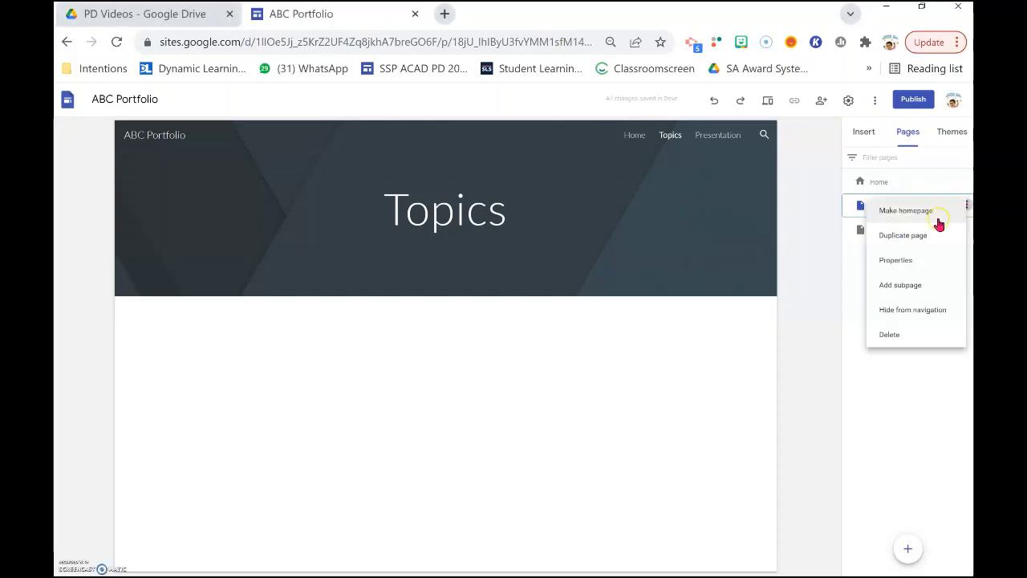
pyautogui.click(913, 286)
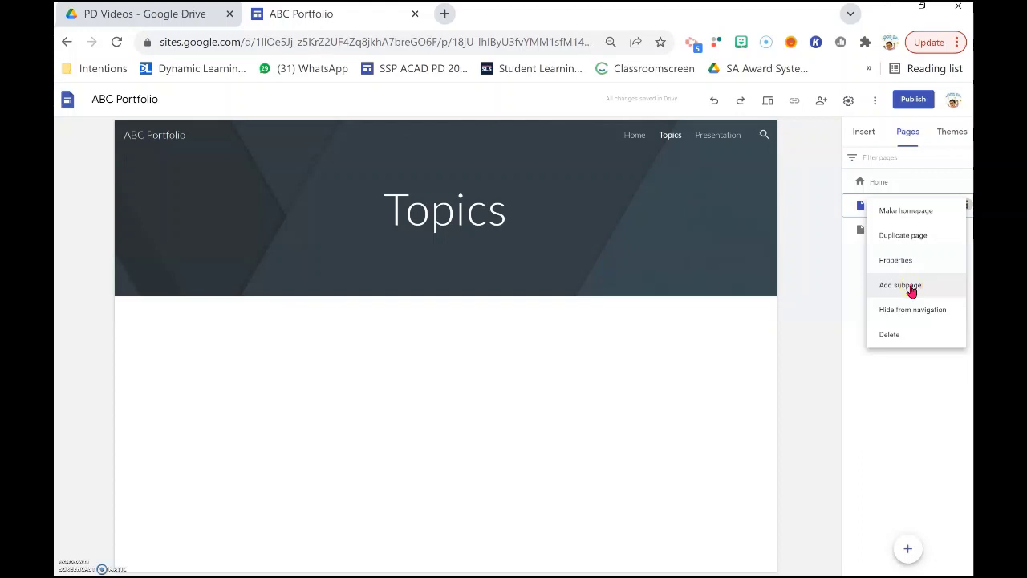
pyautogui.click(912, 287)
pyautogui.click(811, 262)
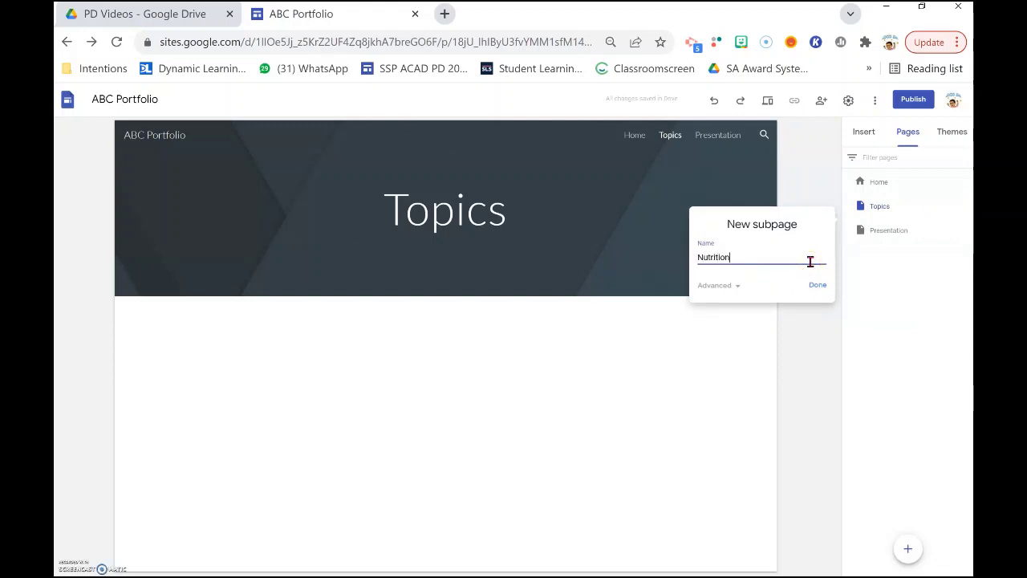
pyautogui.click(816, 286)
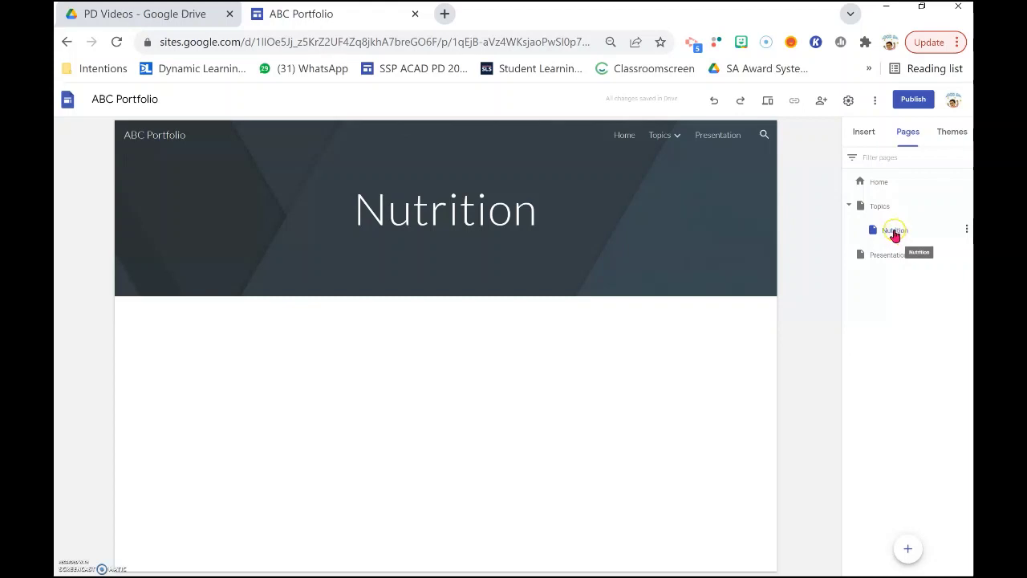
pyautogui.moveTo(885, 231); pyautogui.dragTo(881, 209)
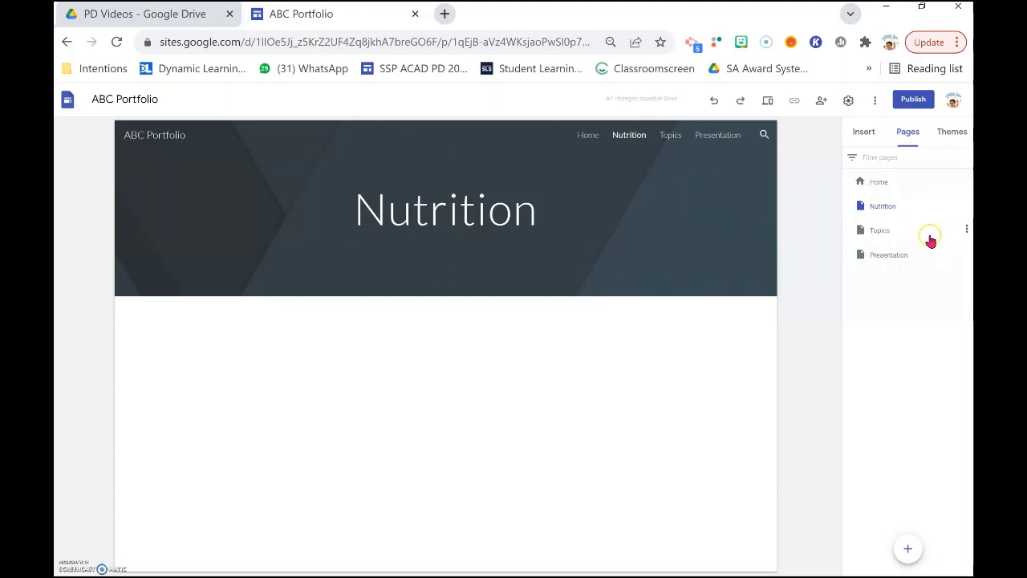
pyautogui.moveTo(910, 219)
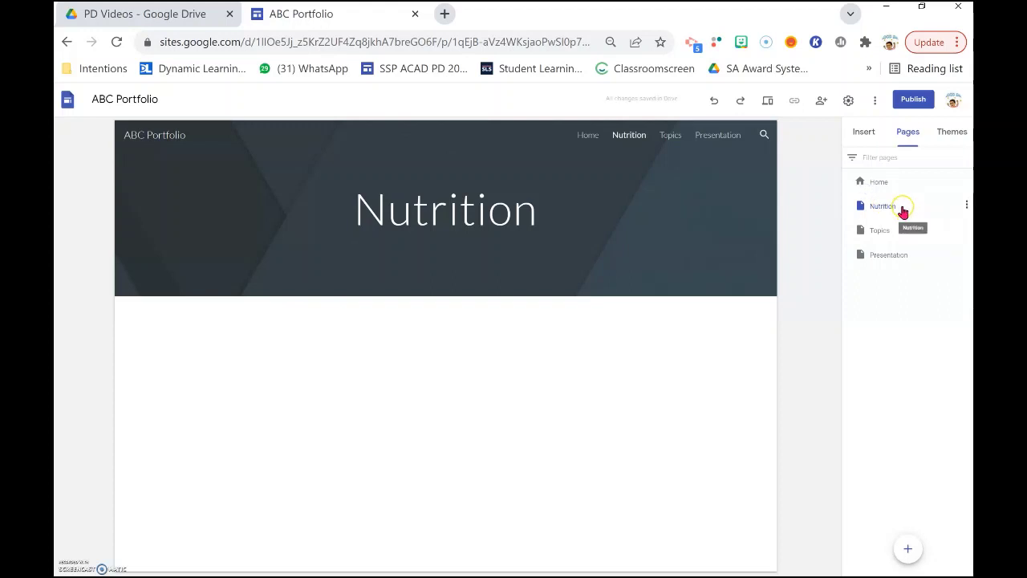
pyautogui.moveTo(902, 209); pyautogui.dragTo(900, 232)
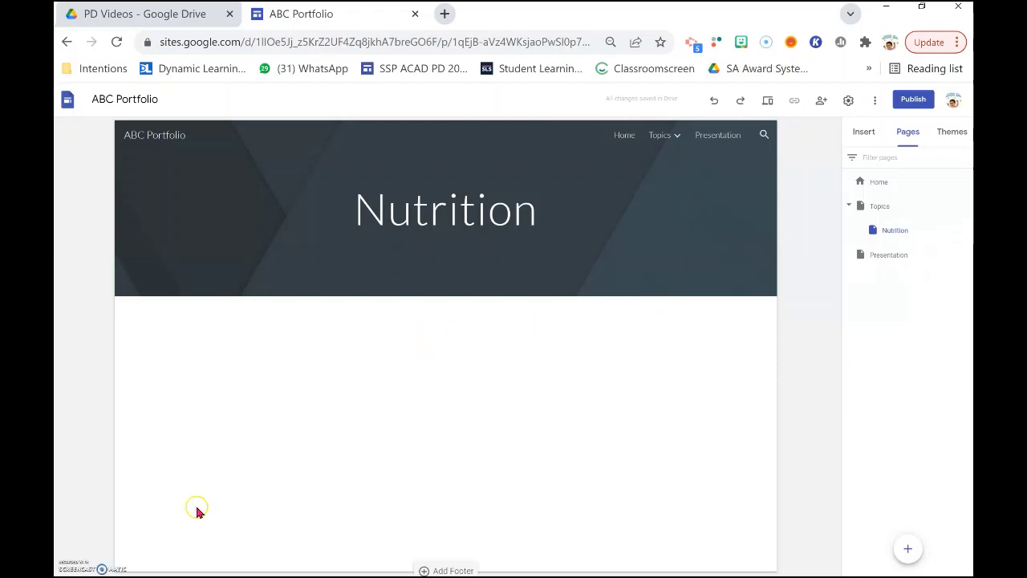
pyautogui.click(914, 183)
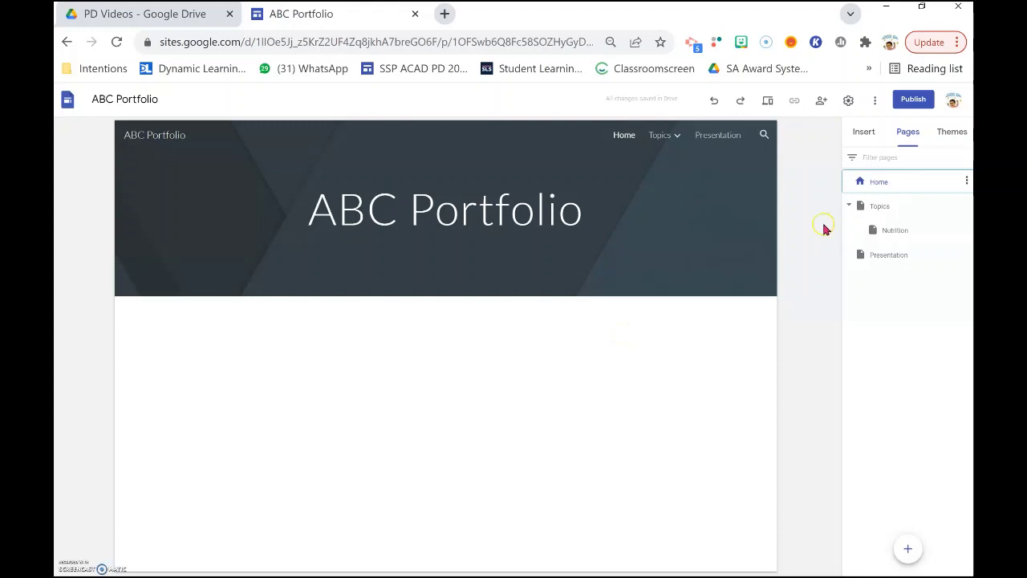
# Insert the image-left, text-right layout section below the Home page header
pyautogui.click(861, 135)
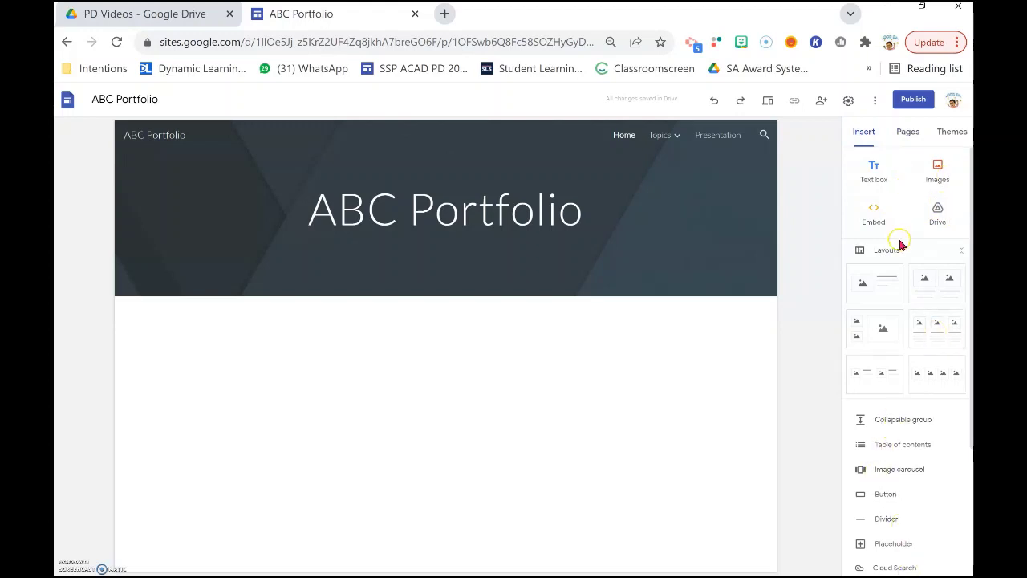
pyautogui.scroll(-1, 915, 224)
pyautogui.scroll(1, 923, 236)
pyautogui.moveTo(875, 291); pyautogui.dragTo(820, 299)
pyautogui.click(875, 292)
pyautogui.click(878, 290)
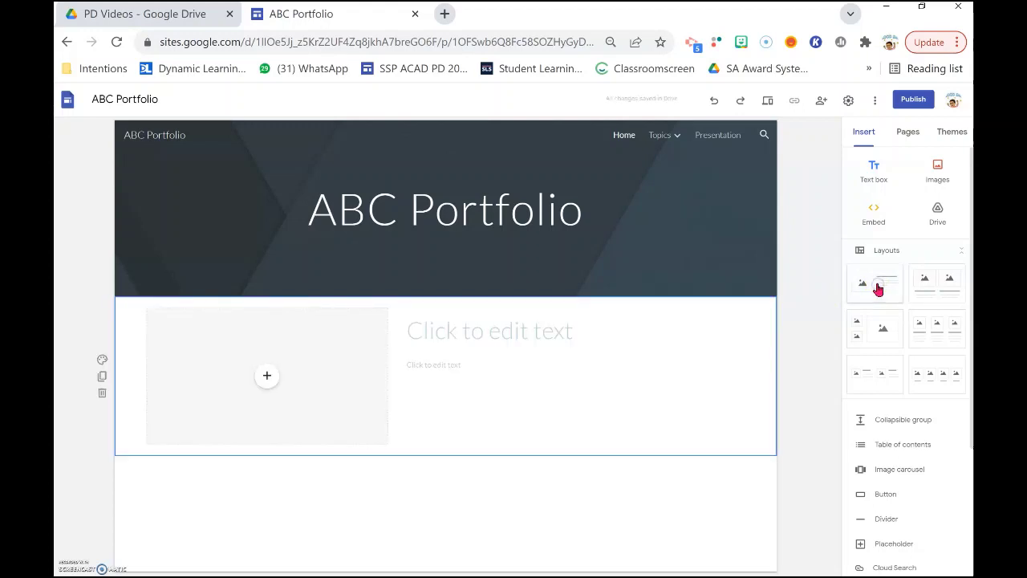
pyautogui.click(578, 399)
pyautogui.click(267, 377)
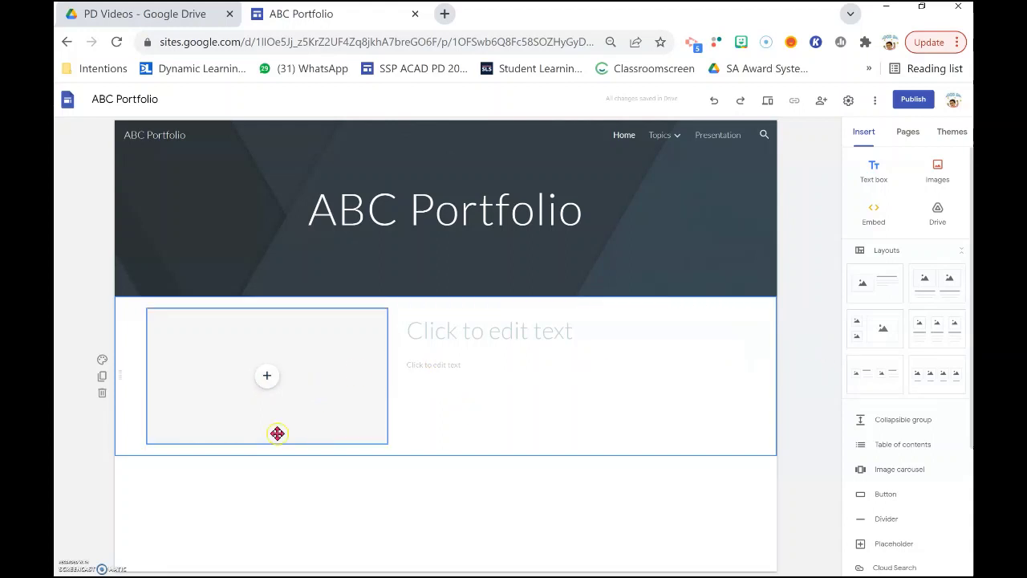
# Upload the Muscular System Naming image from the Ex Physiology folder into the placeholder
pyautogui.click(269, 377)
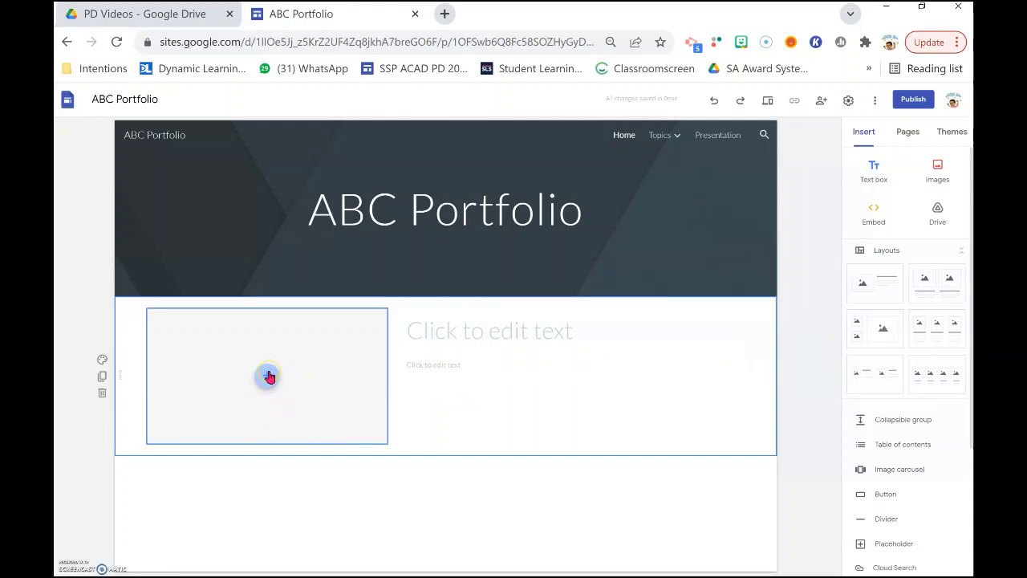
pyautogui.click(270, 377)
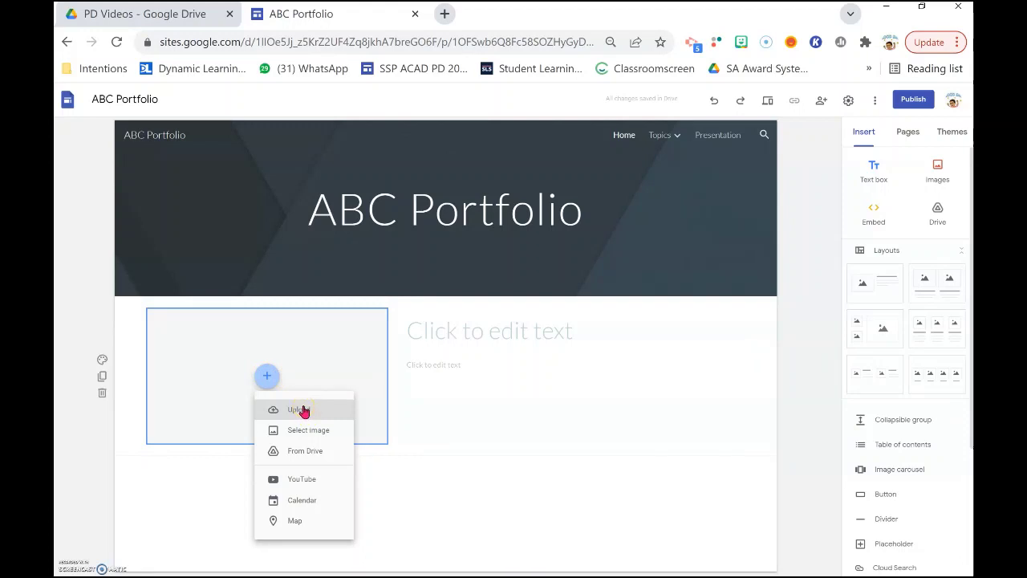
pyautogui.click(303, 411)
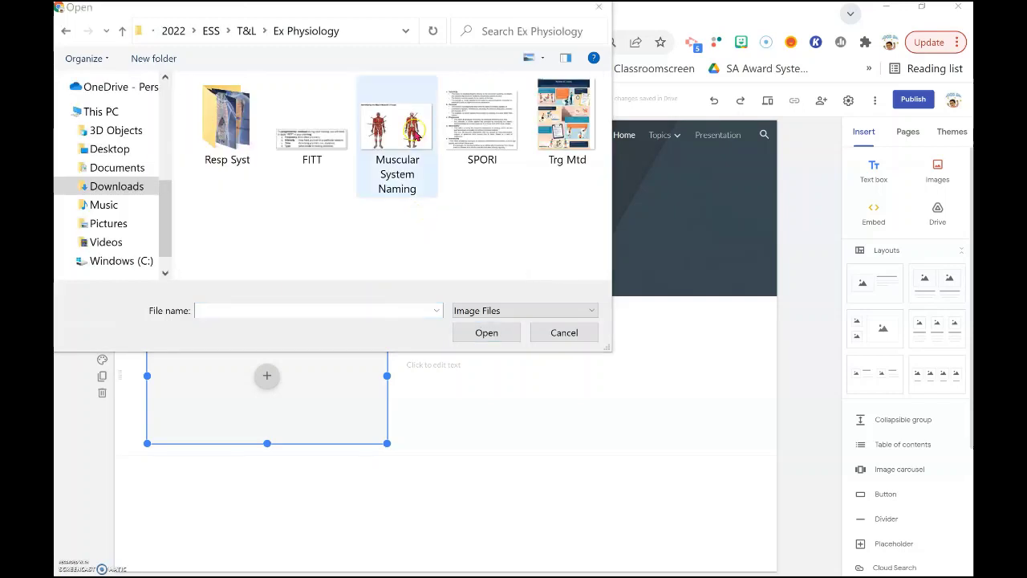
pyautogui.doubleClick(409, 127)
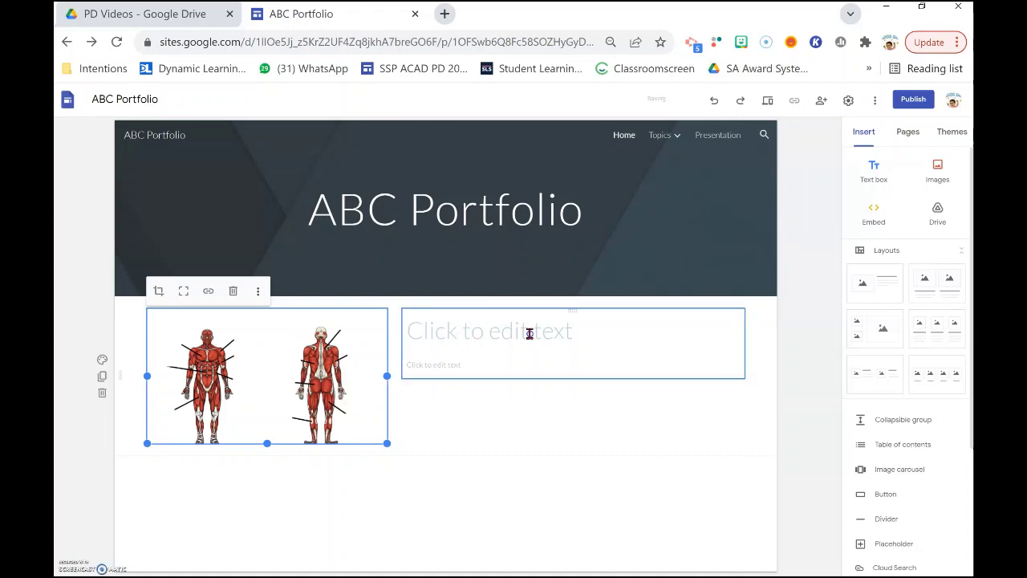
pyautogui.click(643, 327)
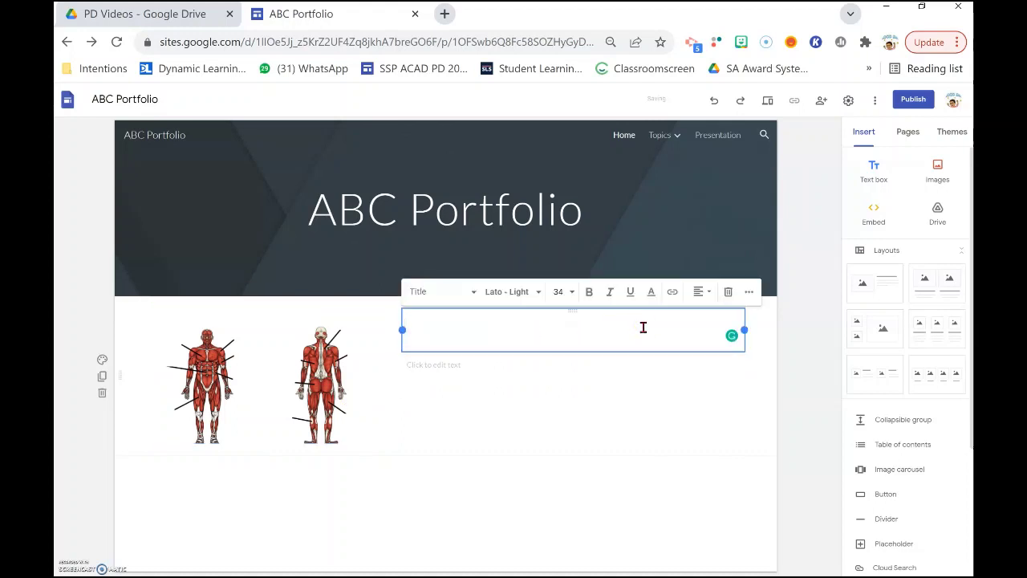
# Title the section 'Muscles' with an 'Allows Movements' bullet and add a divider beneath it
pyautogui.write('Muscles')
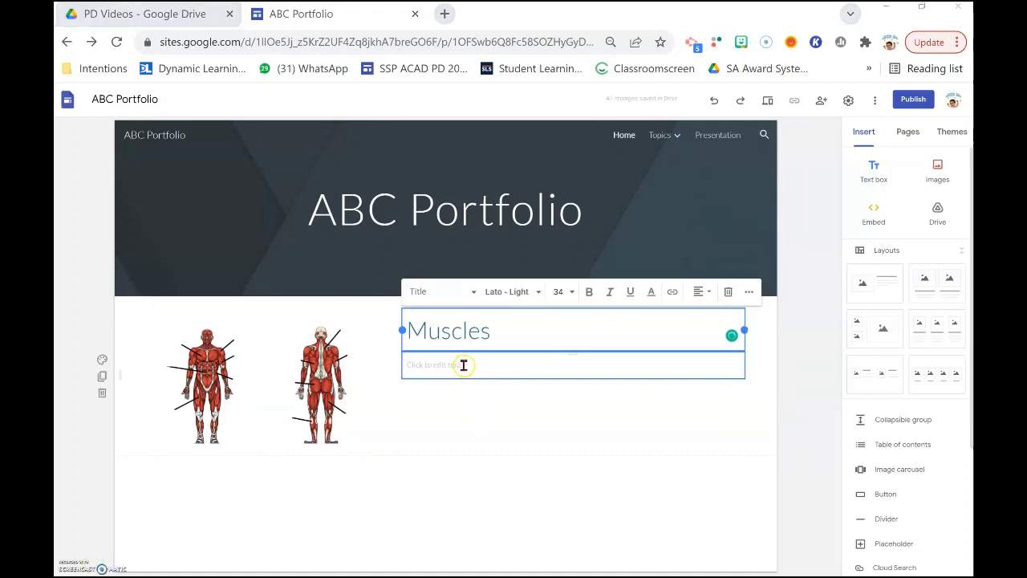
pyautogui.click(465, 367)
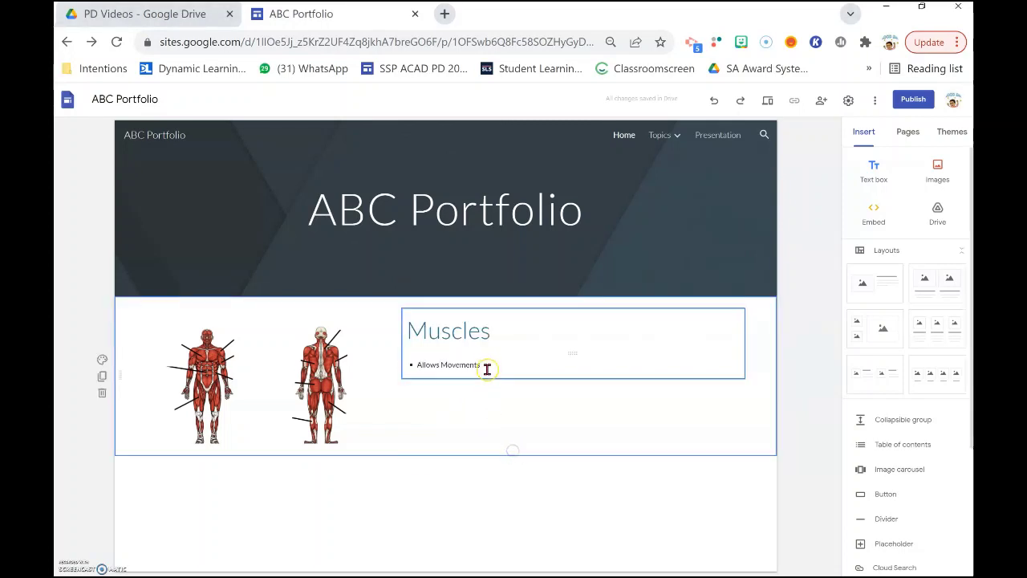
pyautogui.click(486, 368)
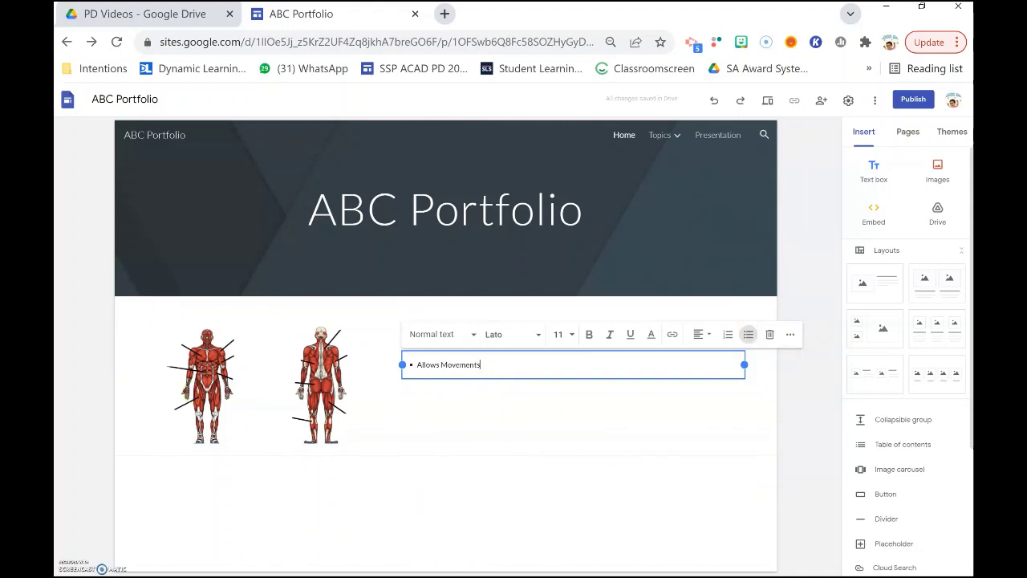
pyautogui.click(572, 503)
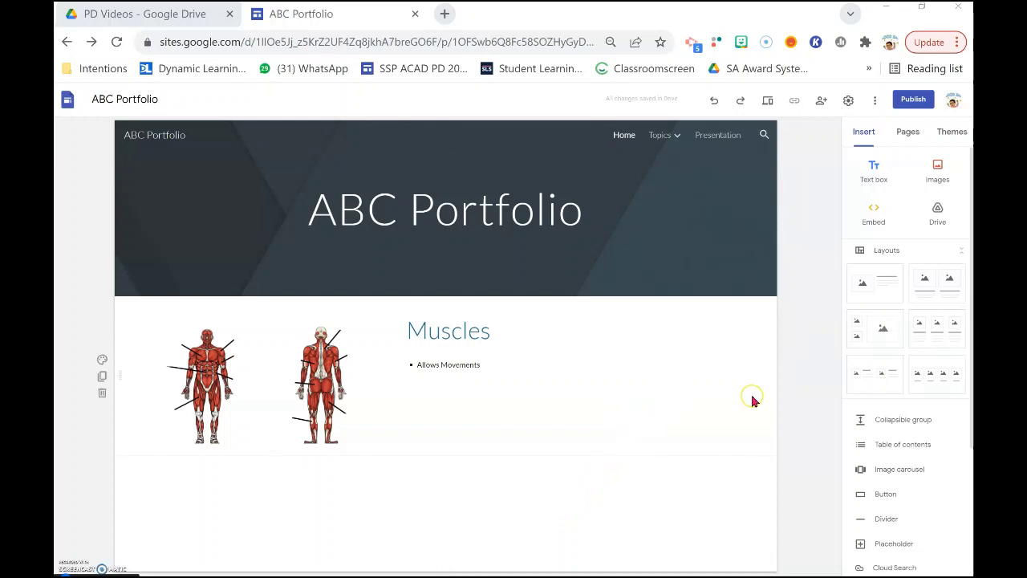
pyautogui.click(500, 429)
pyautogui.click(891, 520)
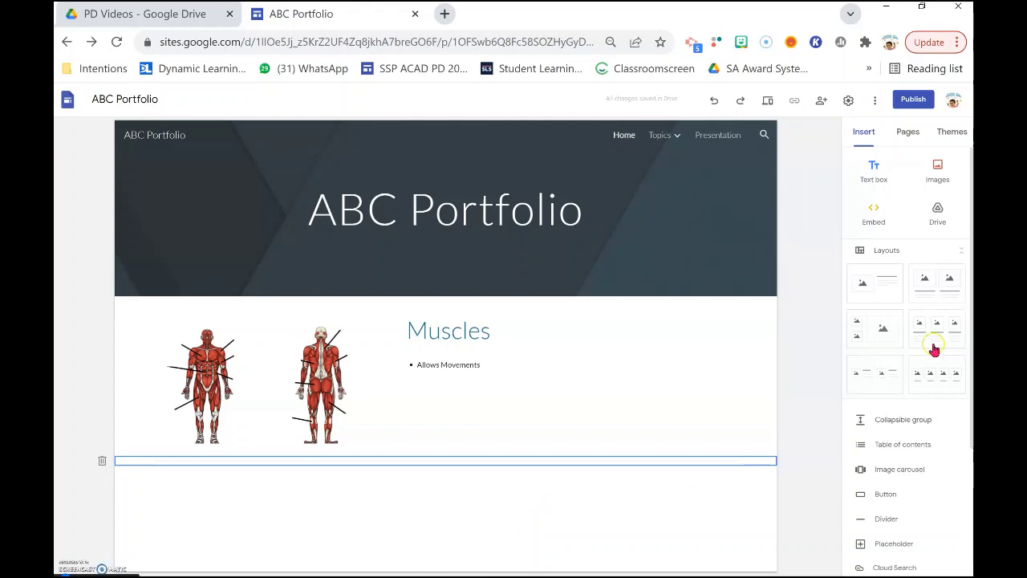
# Insert the animated breathing diagram download.gif from Google Drive below the divider
pyautogui.click(940, 175)
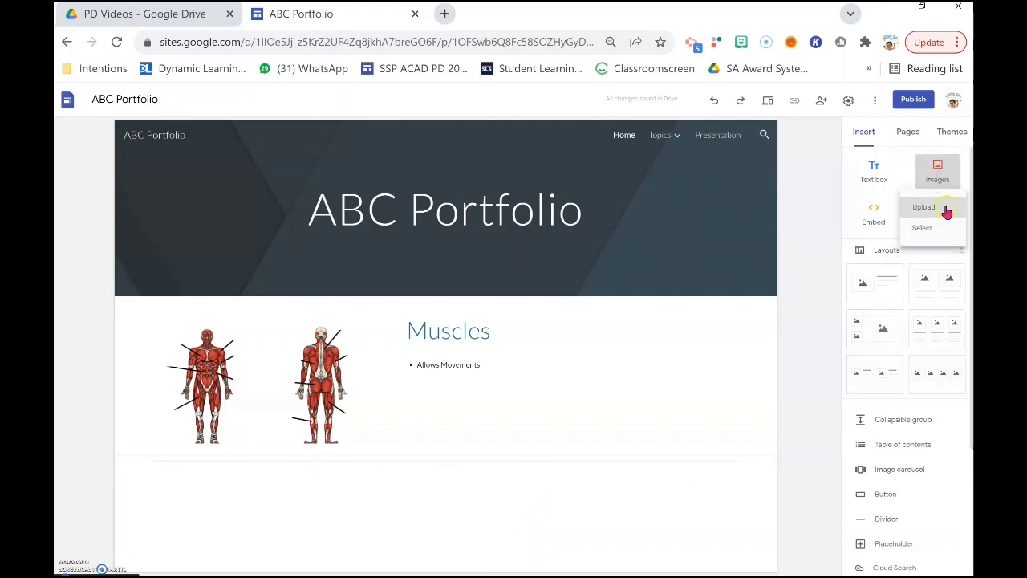
pyautogui.click(936, 230)
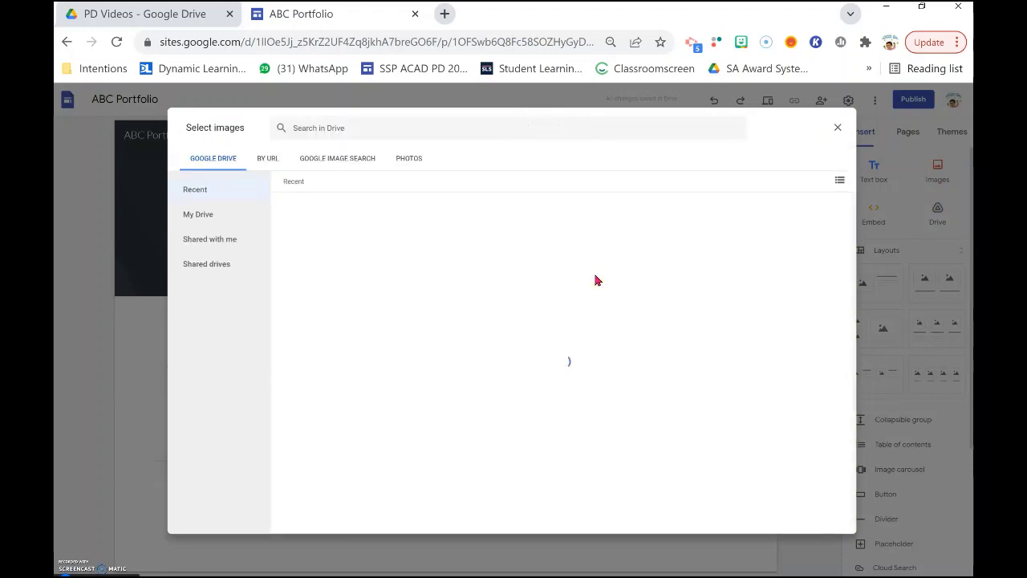
pyautogui.click(542, 263)
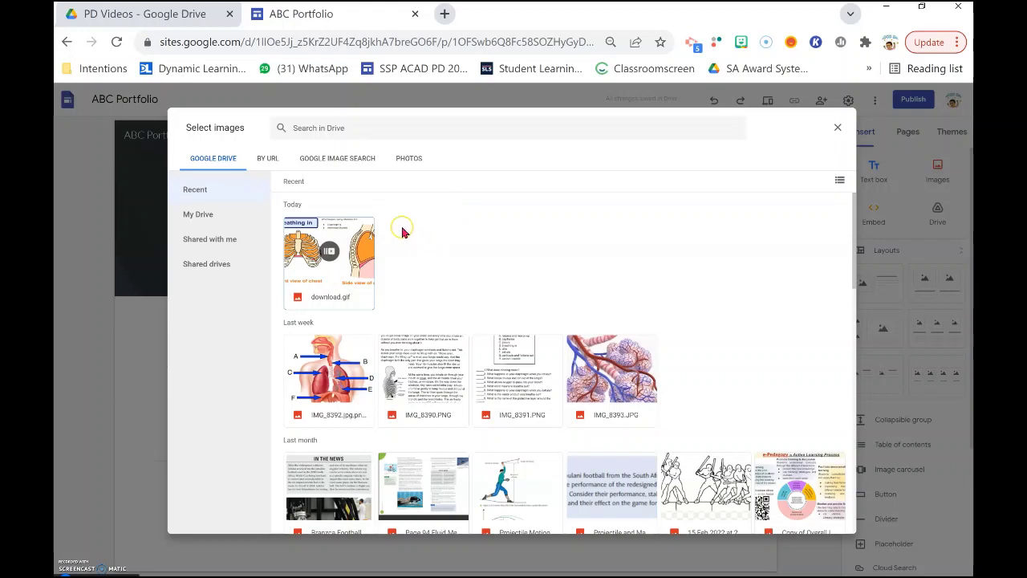
pyautogui.click(839, 132)
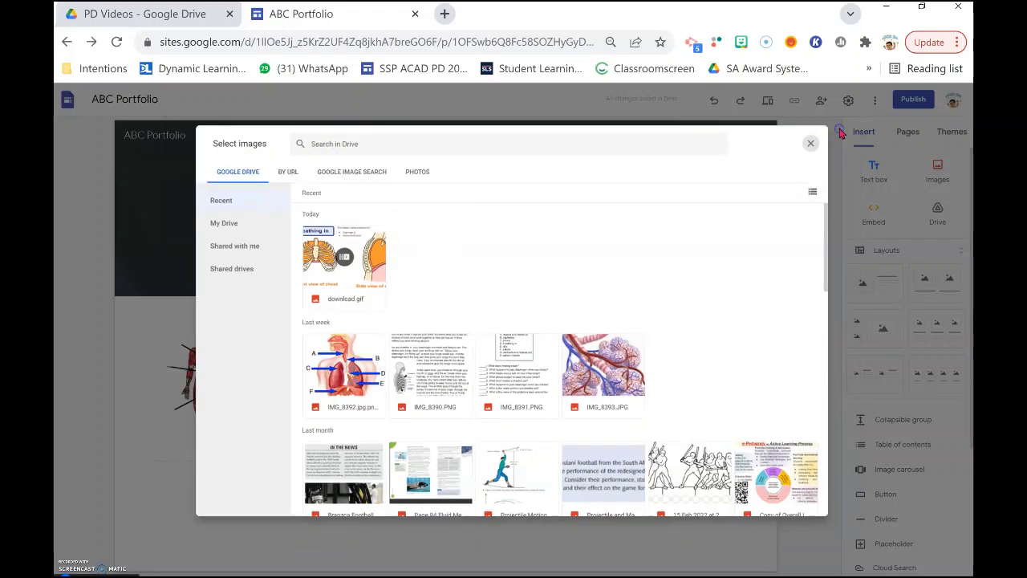
pyautogui.click(939, 175)
pyautogui.click(939, 228)
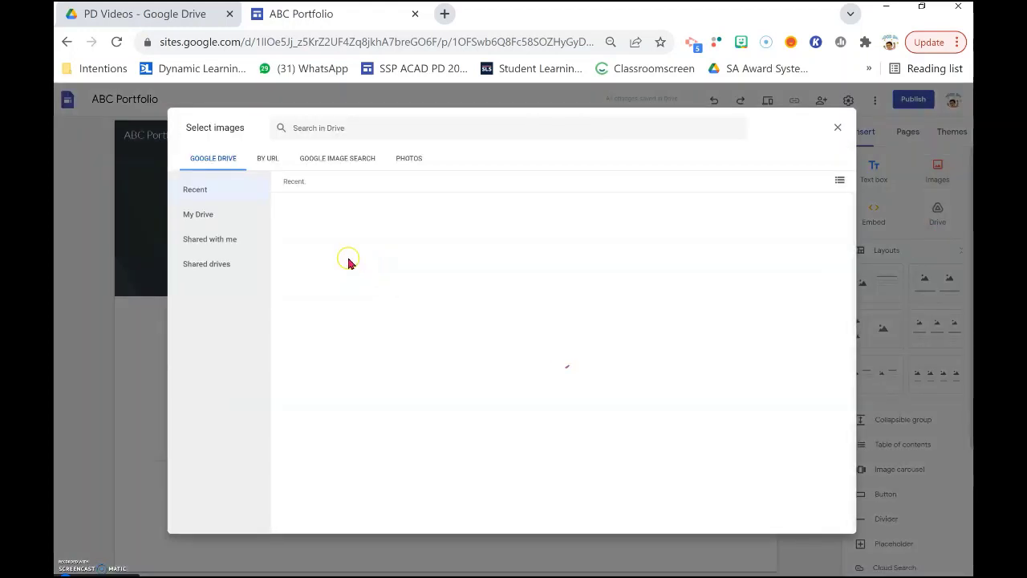
pyautogui.doubleClick(331, 279)
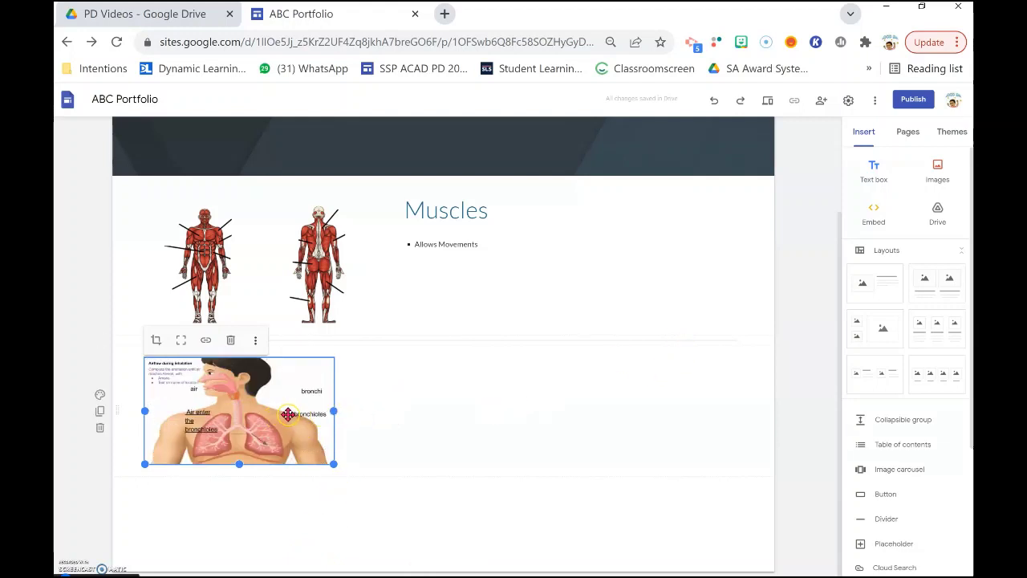
# Enlarge the breathing diagram, centre it in its section, and add an empty text box below
pyautogui.moveTo(335, 465); pyautogui.dragTo(436, 522)
pyautogui.moveTo(385, 465); pyautogui.dragTo(461, 460)
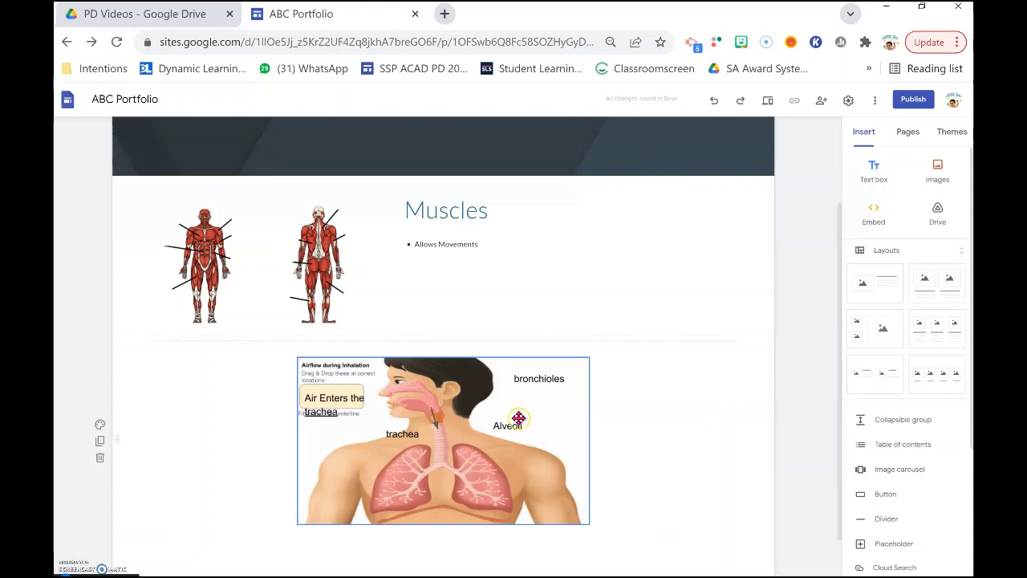
pyautogui.click(649, 417)
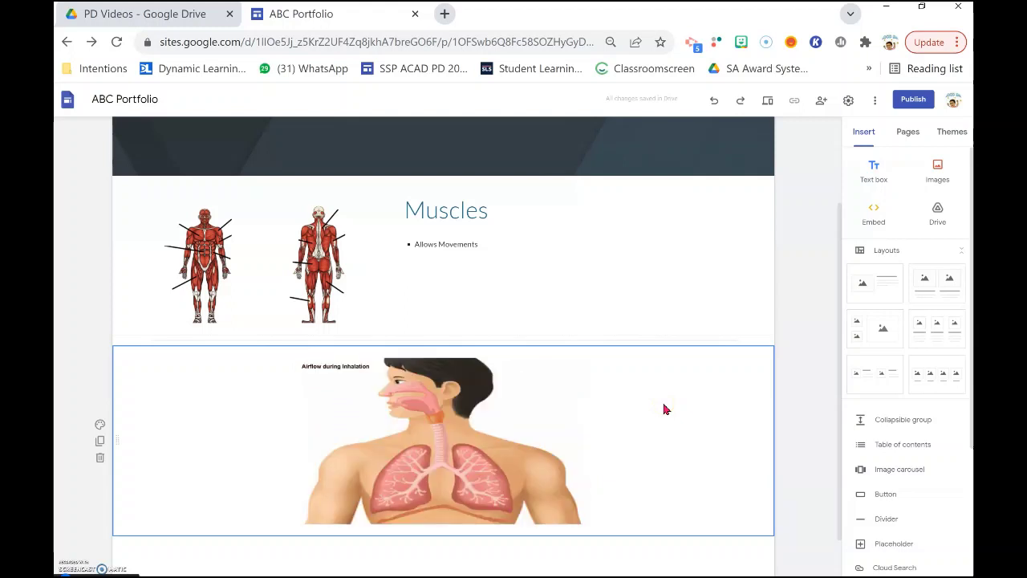
pyautogui.click(740, 457)
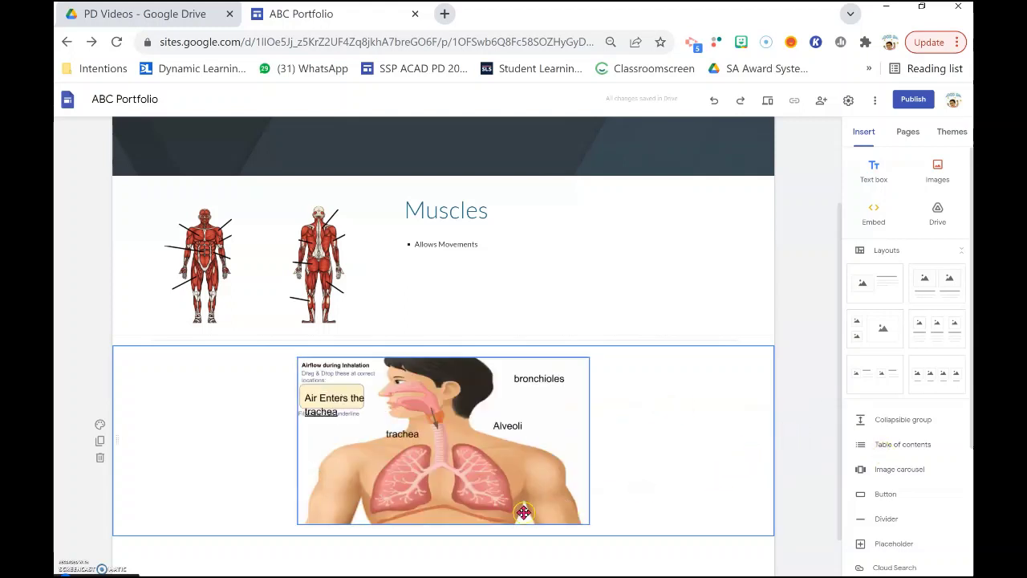
pyautogui.scroll(-1, 676, 393)
pyautogui.click(677, 394)
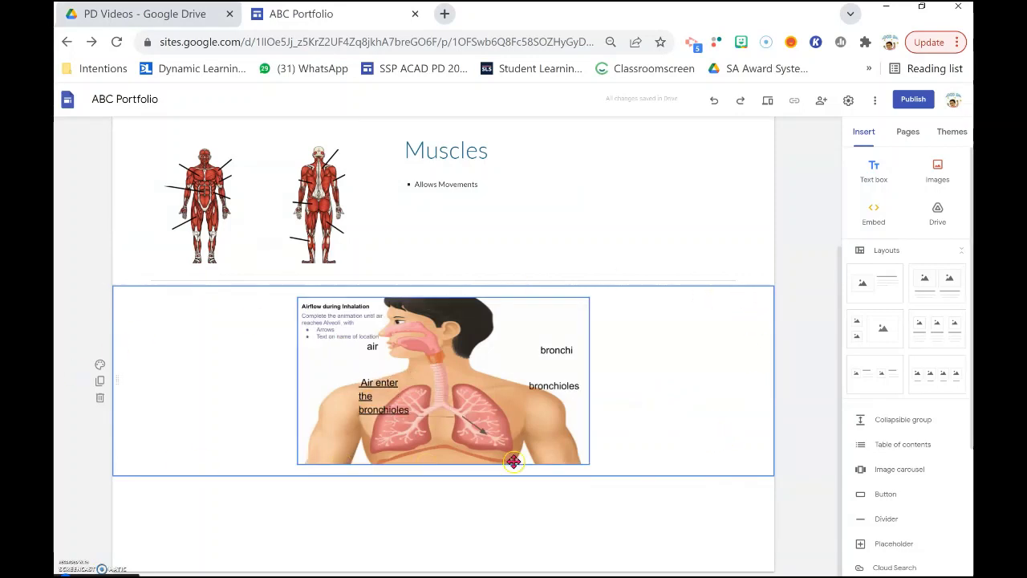
pyautogui.click(665, 361)
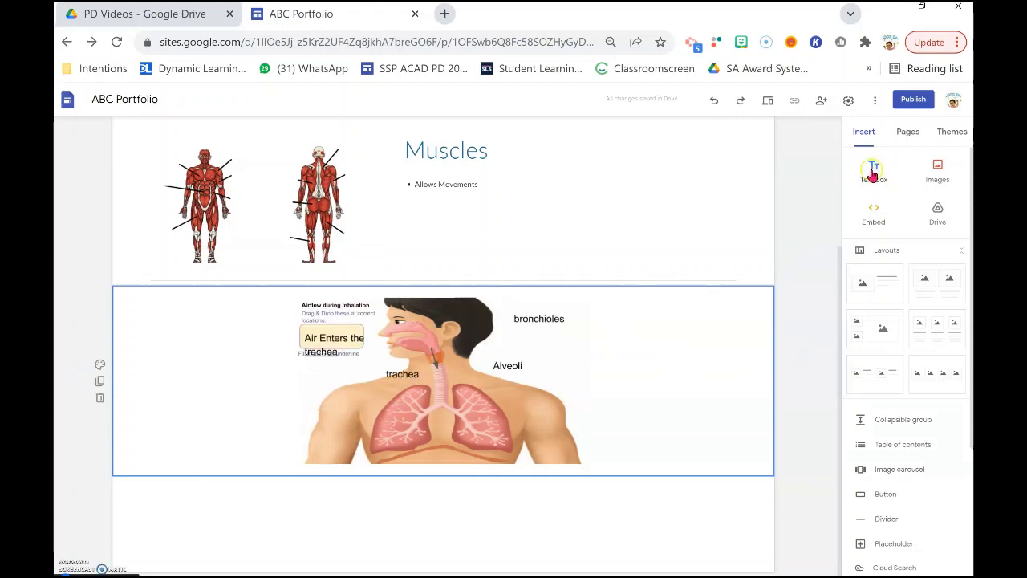
pyautogui.click(873, 173)
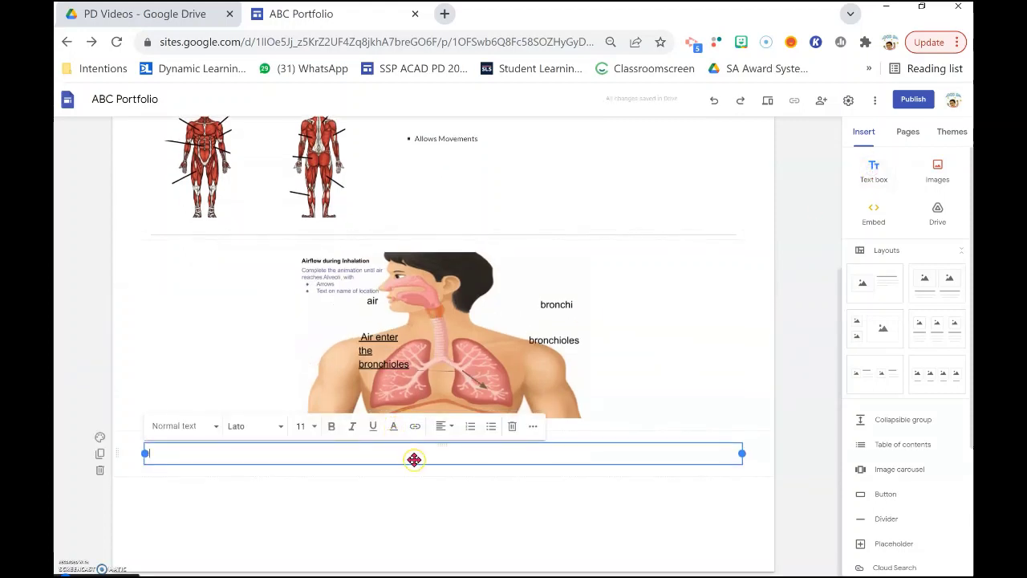
# Move the new text box above the breathing diagram and set it to centred, size 24 text
pyautogui.moveTo(443, 444); pyautogui.dragTo(441, 243)
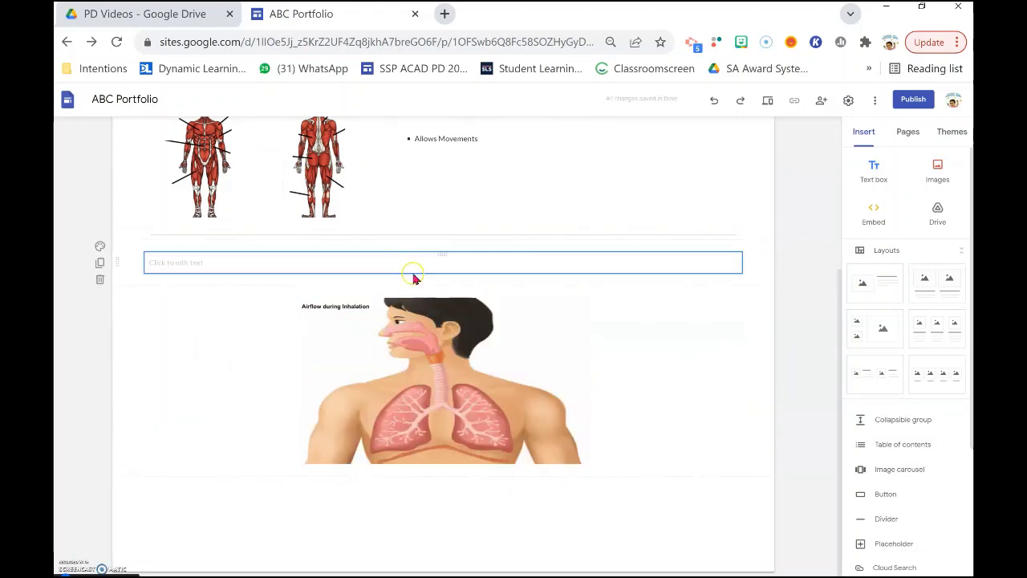
pyautogui.click(408, 264)
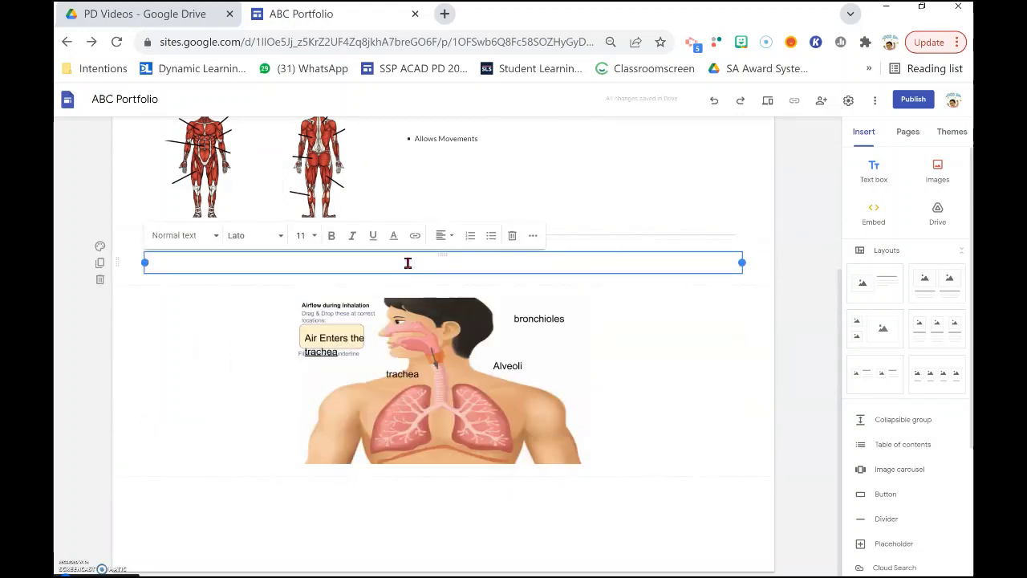
pyautogui.click(217, 256)
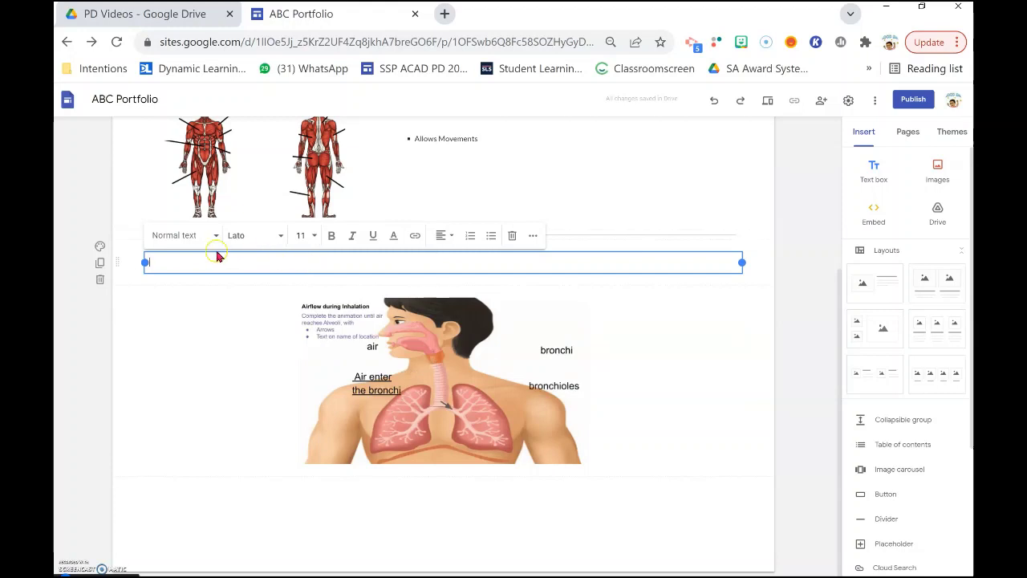
pyautogui.click(445, 235)
pyautogui.click(440, 269)
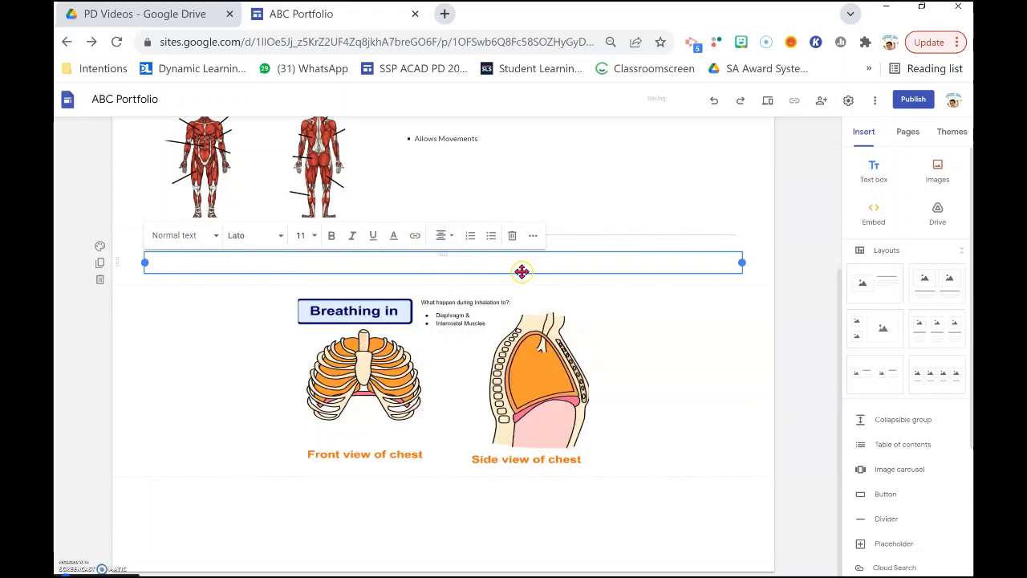
pyautogui.click(304, 235)
pyautogui.click(300, 440)
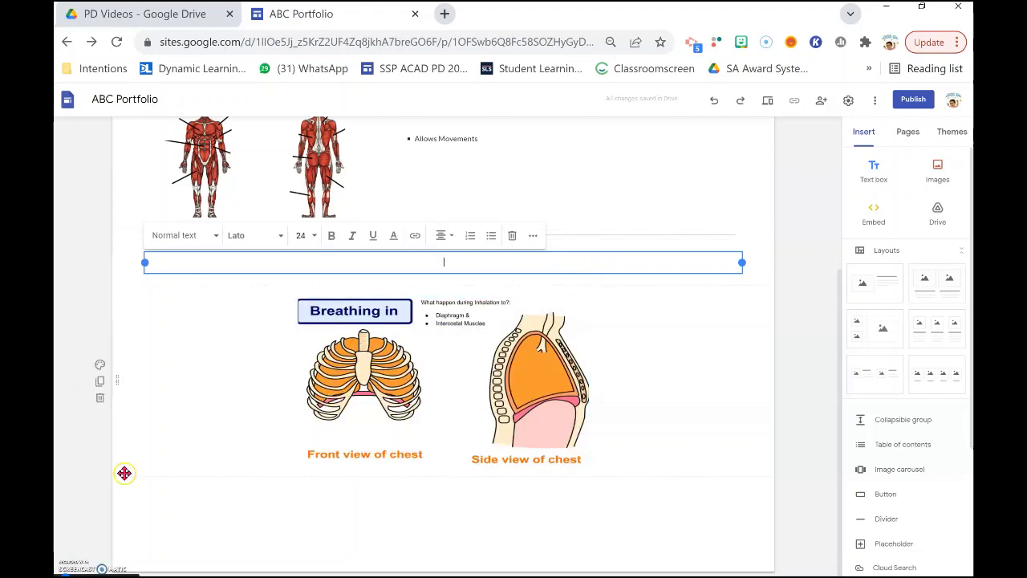
# Paste the bold 'Respiratory System' heading and add a bulleted subtitle line beneath it
pyautogui.click(618, 269)
pyautogui.write('Respiratory System')
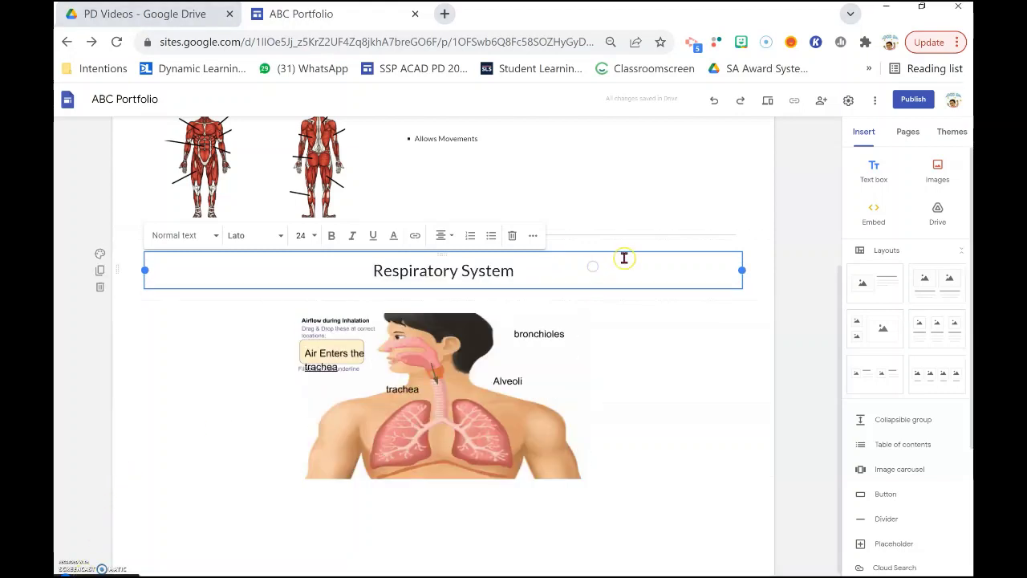
pyautogui.moveTo(533, 274); pyautogui.dragTo(298, 268)
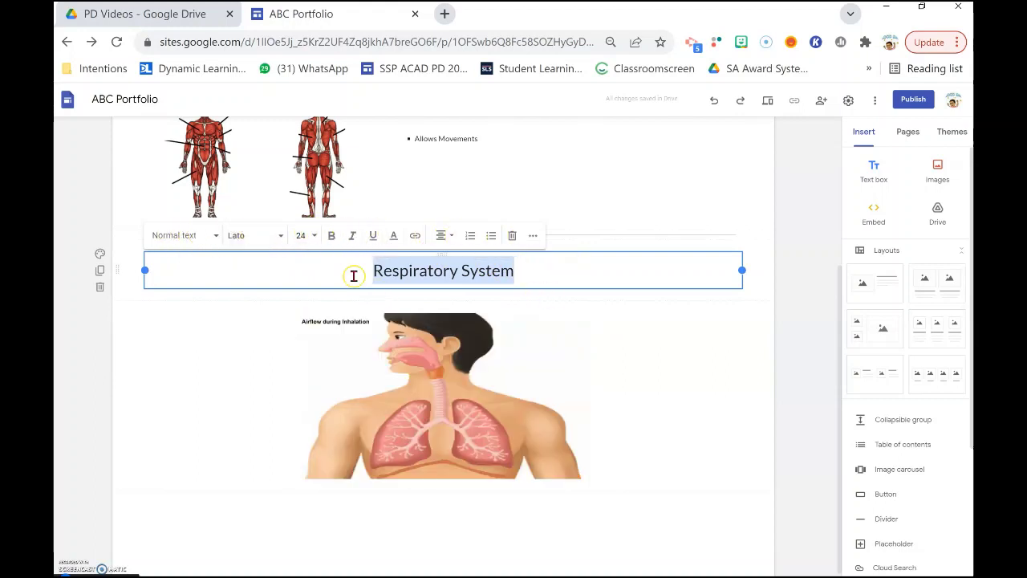
pyautogui.click(329, 240)
pyautogui.click(536, 270)
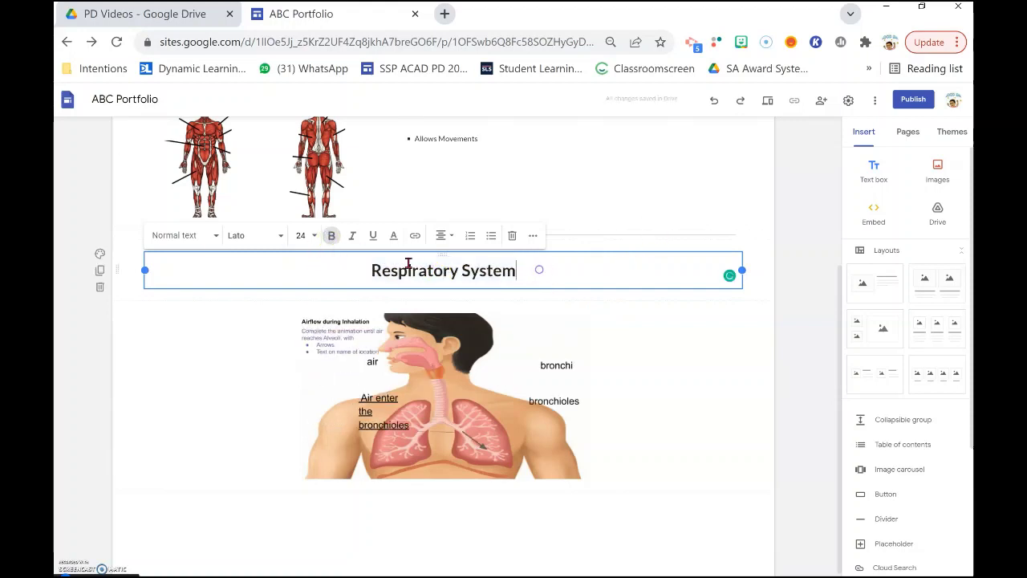
pyautogui.press('Return')
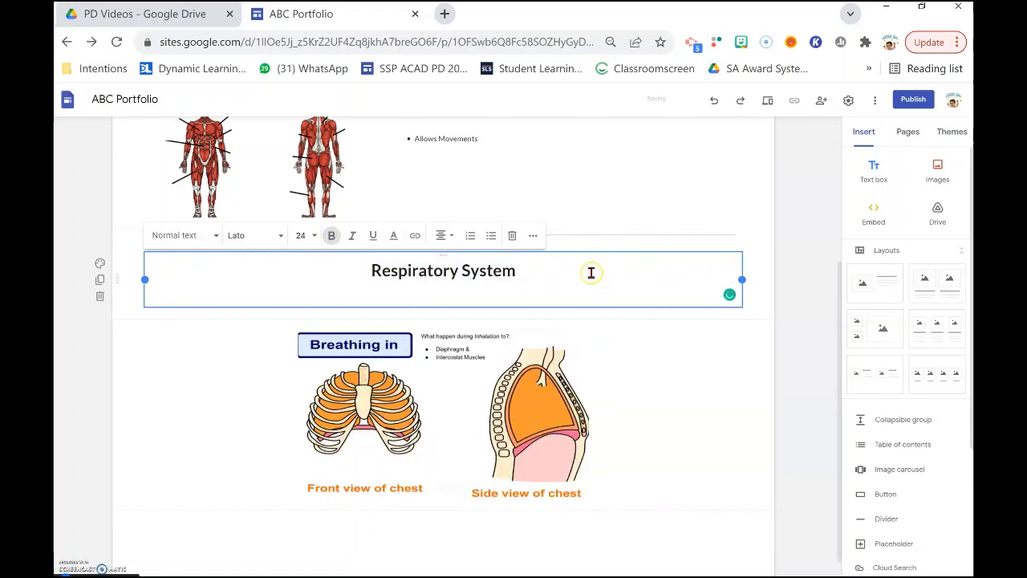
pyautogui.click(492, 236)
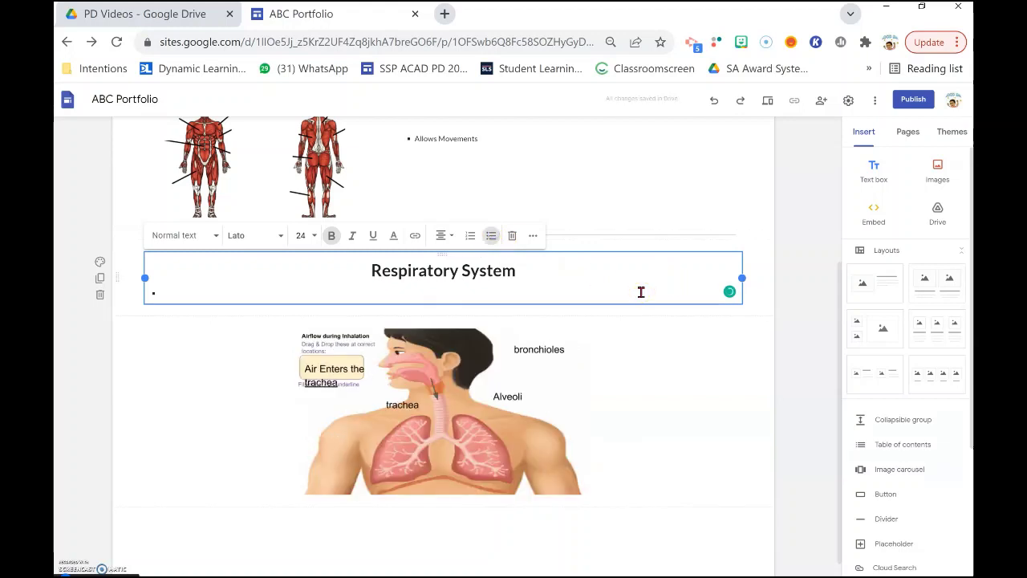
pyautogui.write('Startting')
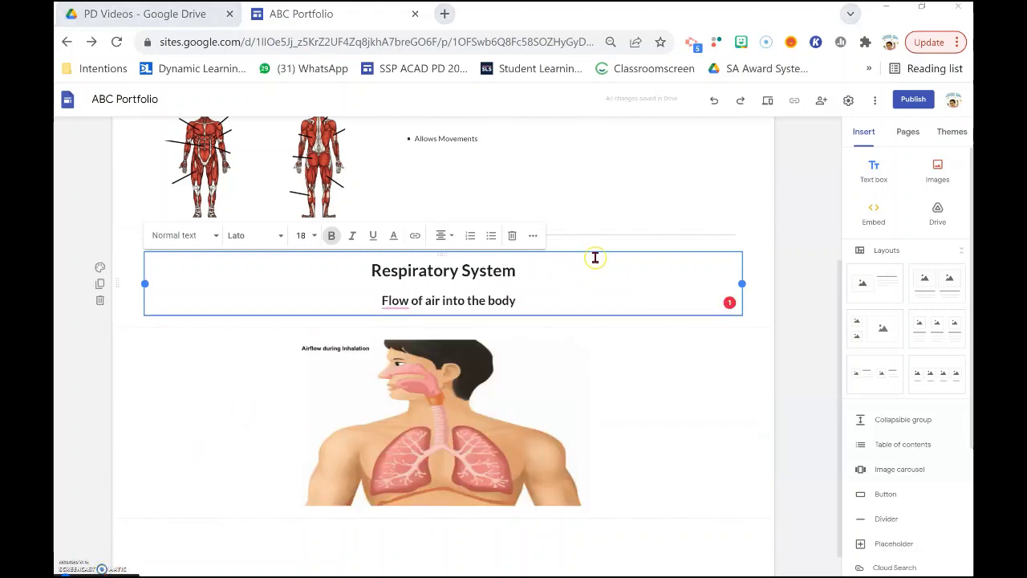
pyautogui.moveTo(393, 300)
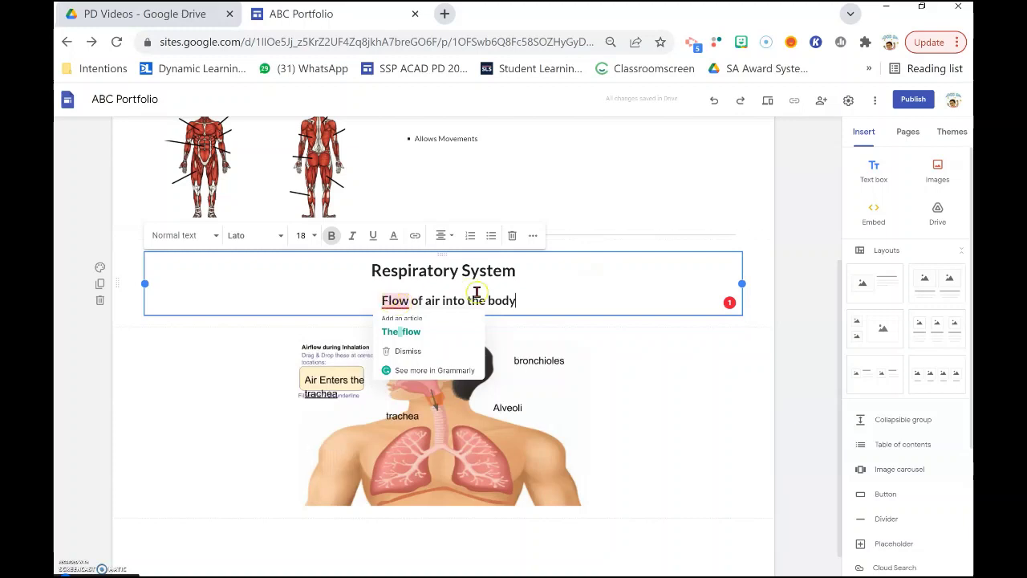
pyautogui.click(392, 331)
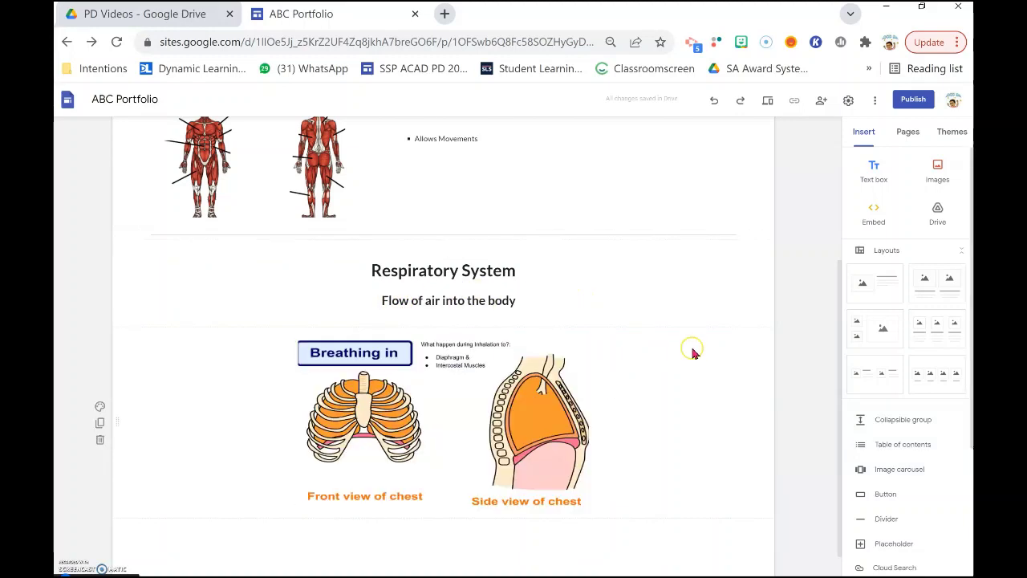
pyautogui.scroll(-1, 697, 429)
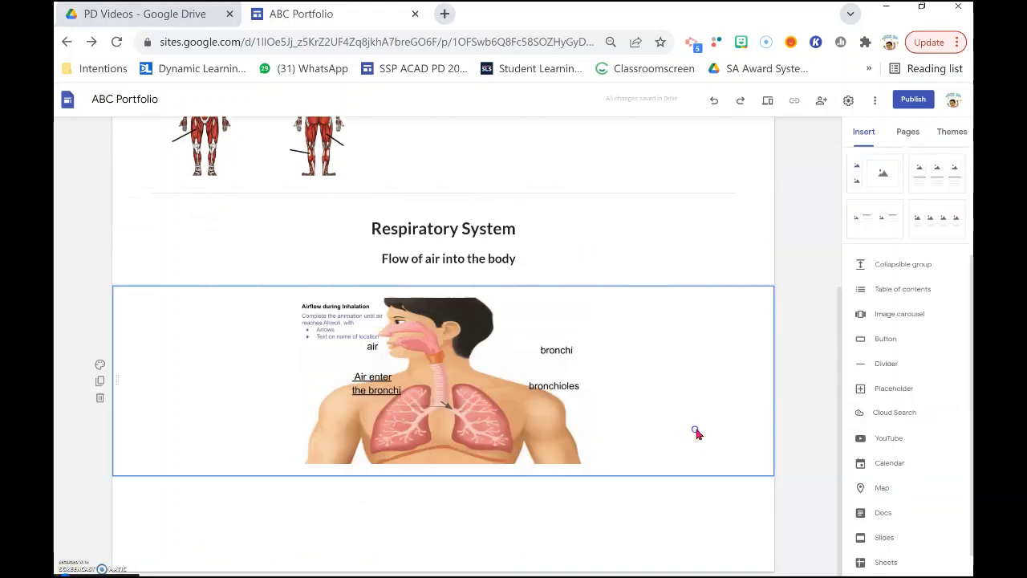
# Add a divider line below the Respiratory System section
pyautogui.click(897, 365)
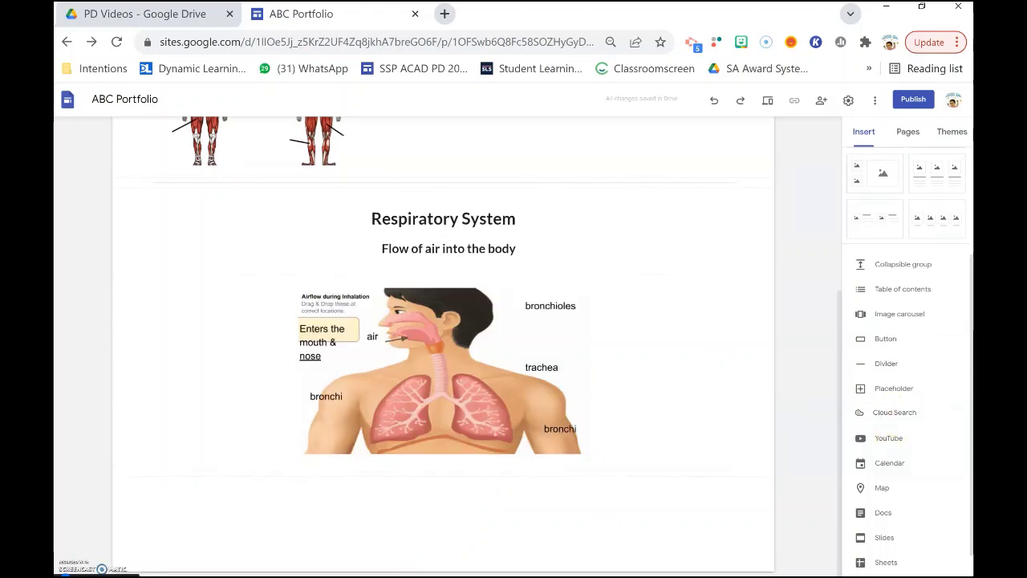
pyautogui.scroll(1, 933, 403)
pyautogui.scroll(3, 932, 404)
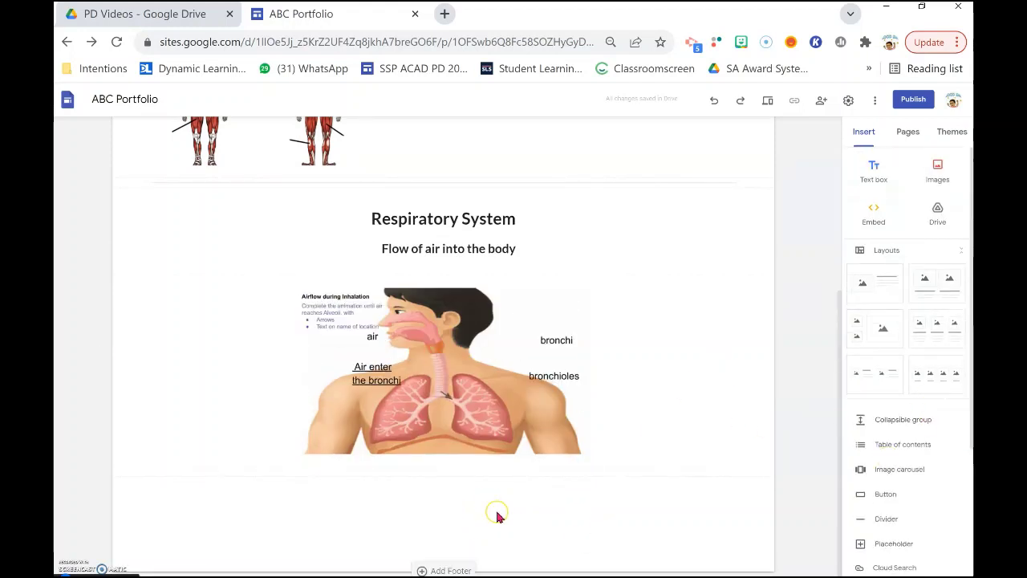
# Insert a two-image layout section and bring up the left box's insert options
pyautogui.click(944, 287)
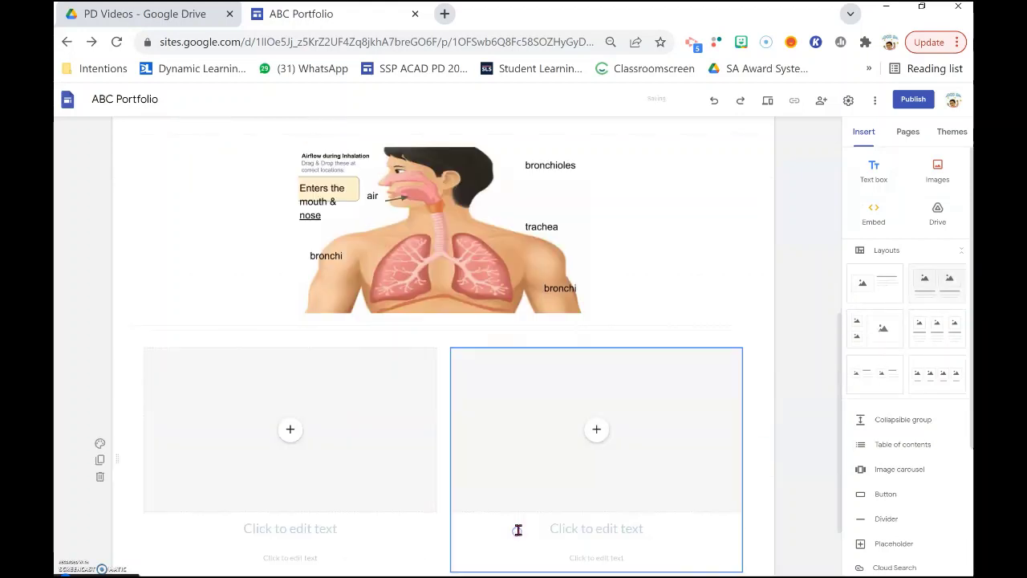
pyautogui.scroll(-1, 555, 436)
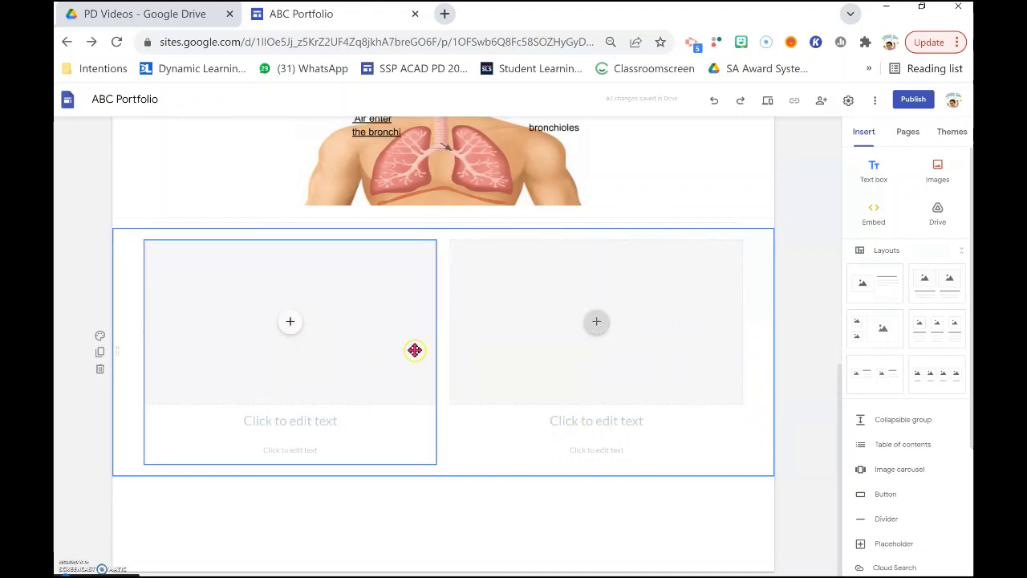
pyautogui.click(597, 347)
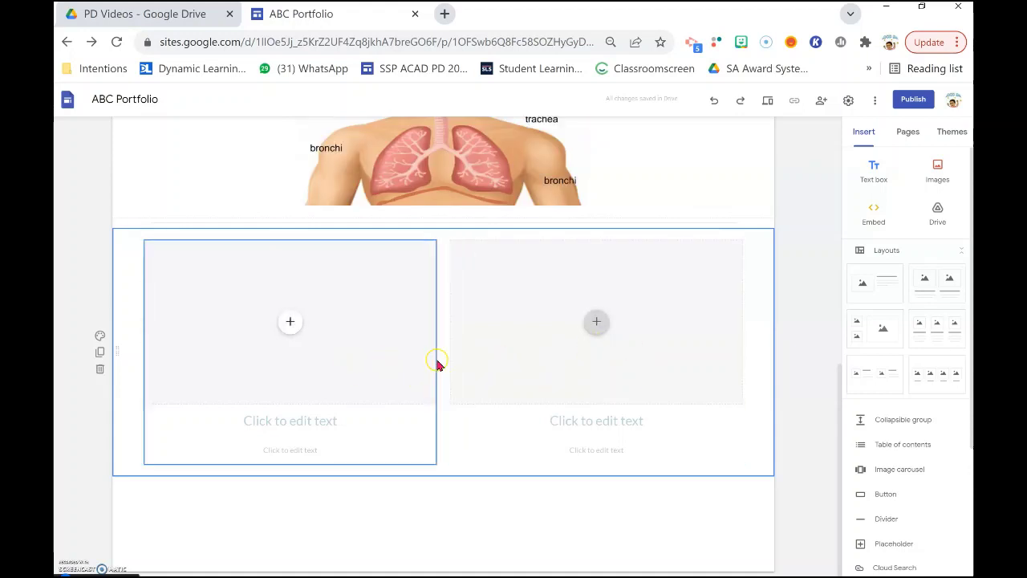
pyautogui.click(291, 323)
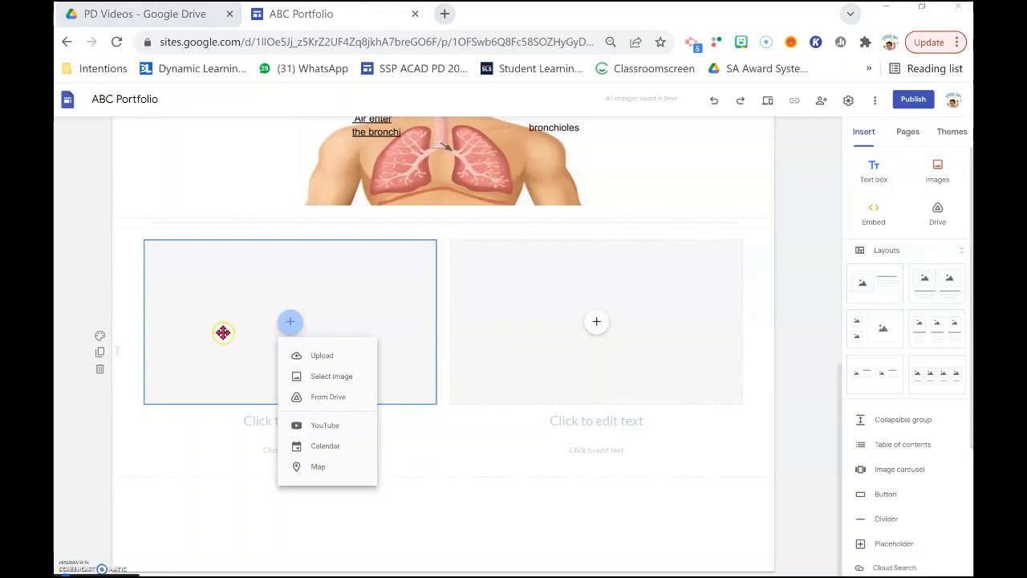
pyautogui.click(290, 324)
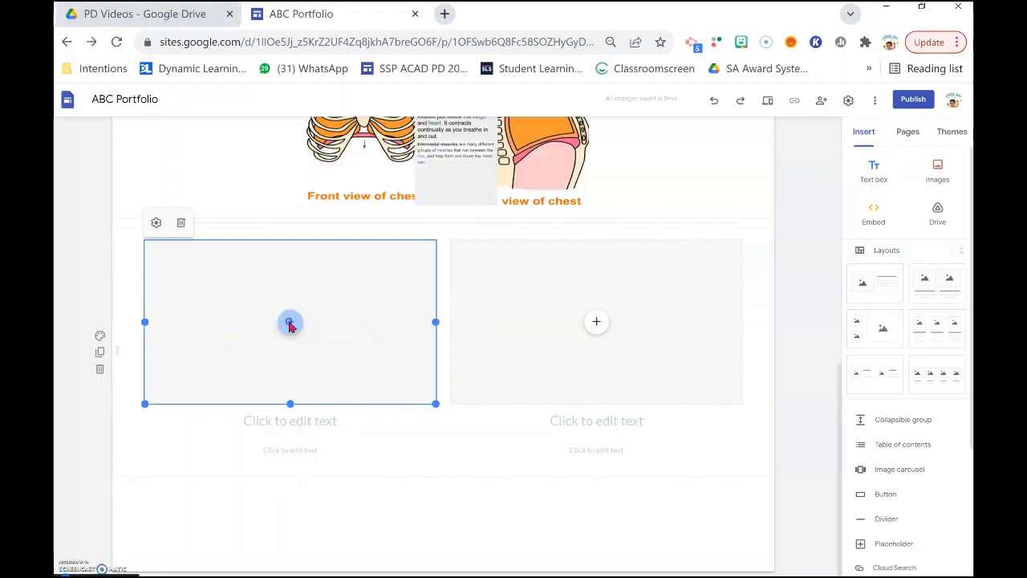
pyautogui.click(290, 323)
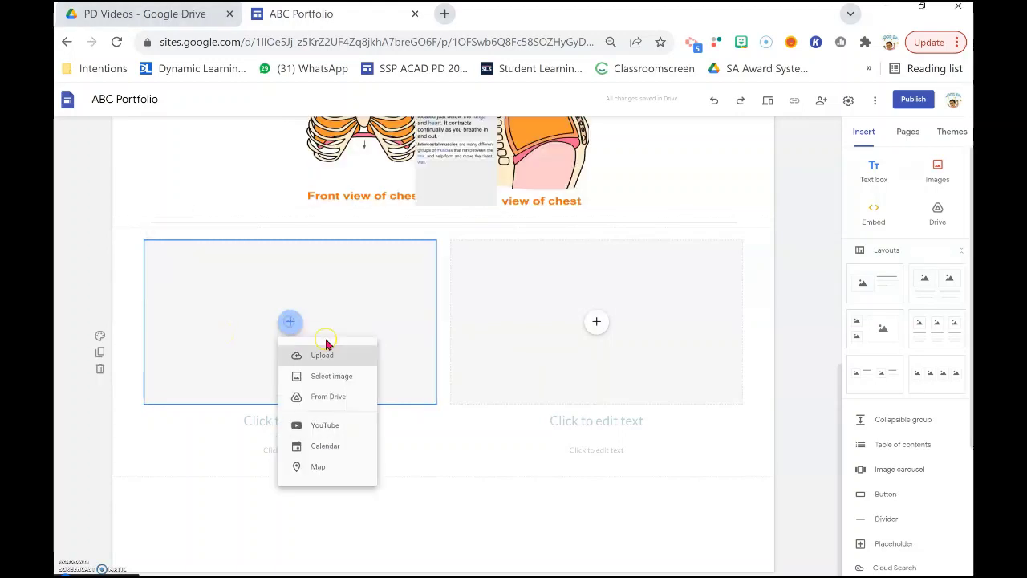
# Search YouTube for 'Cardiovascular system' and embed 'The Heart and Circulatory System - How They Work' in the left box
pyautogui.click(329, 428)
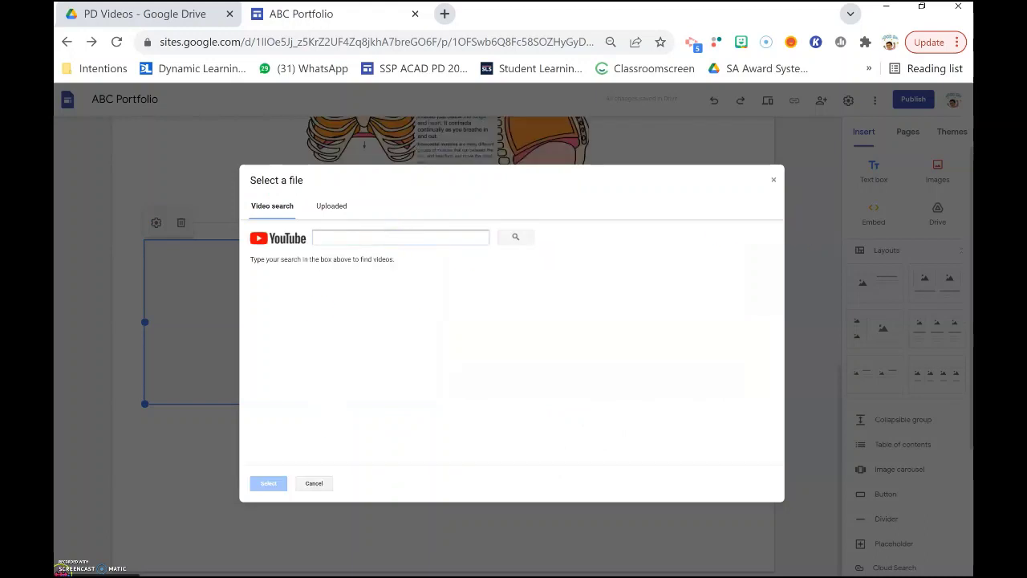
pyautogui.write('Cardiovascular system')
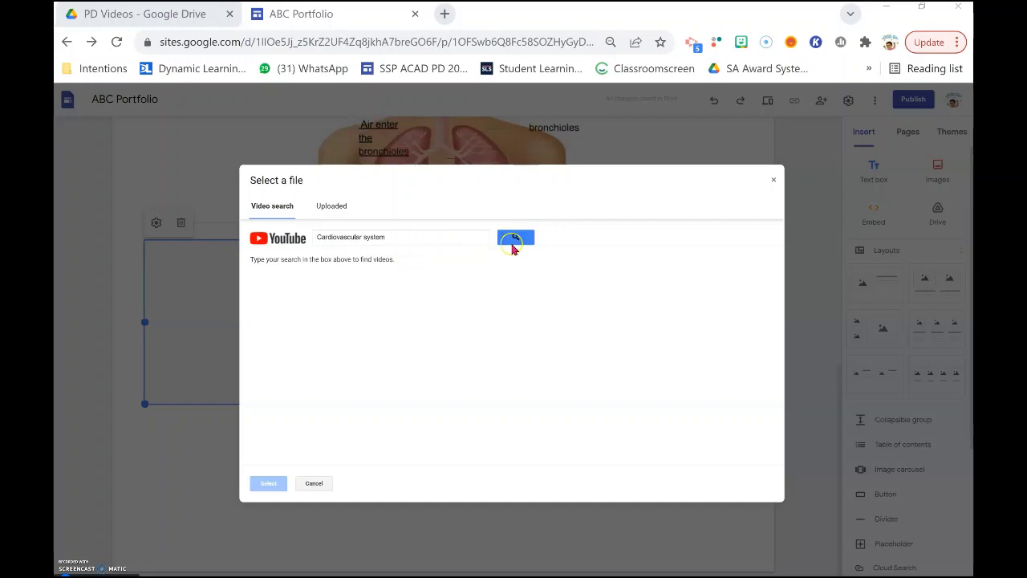
pyautogui.click(514, 238)
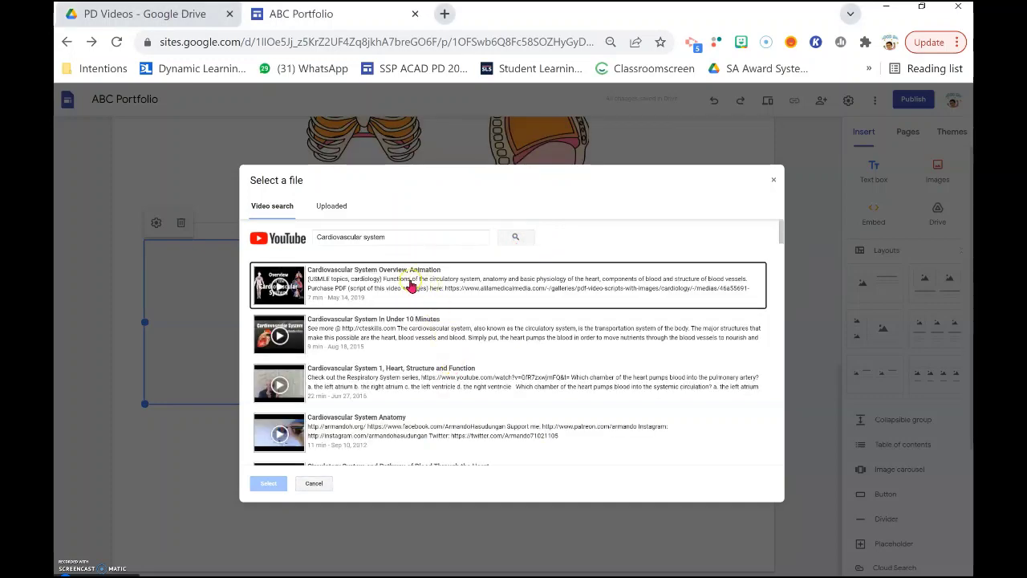
pyautogui.scroll(-3, 419, 325)
pyautogui.scroll(-1, 417, 325)
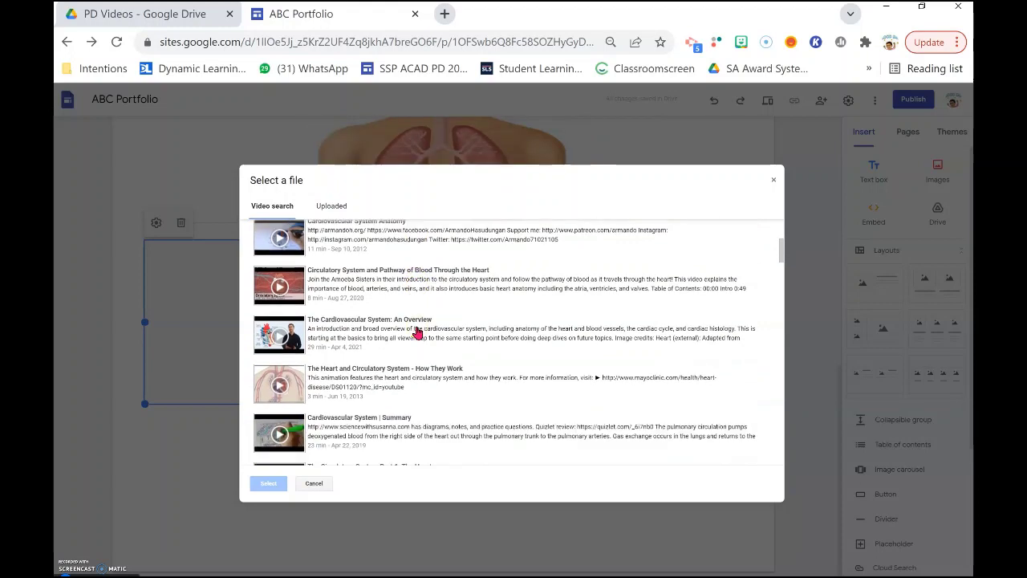
pyautogui.click(360, 352)
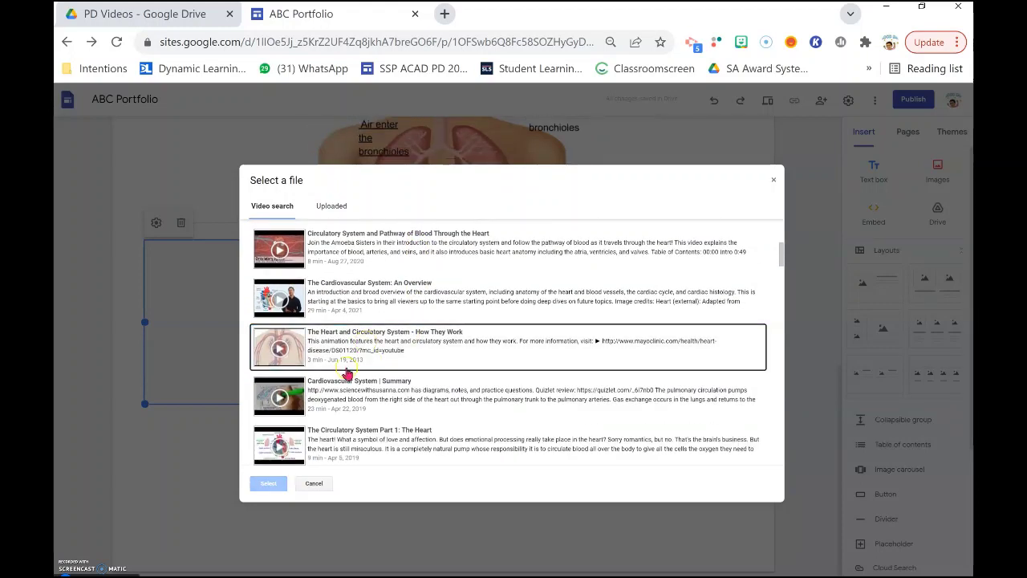
pyautogui.click(344, 353)
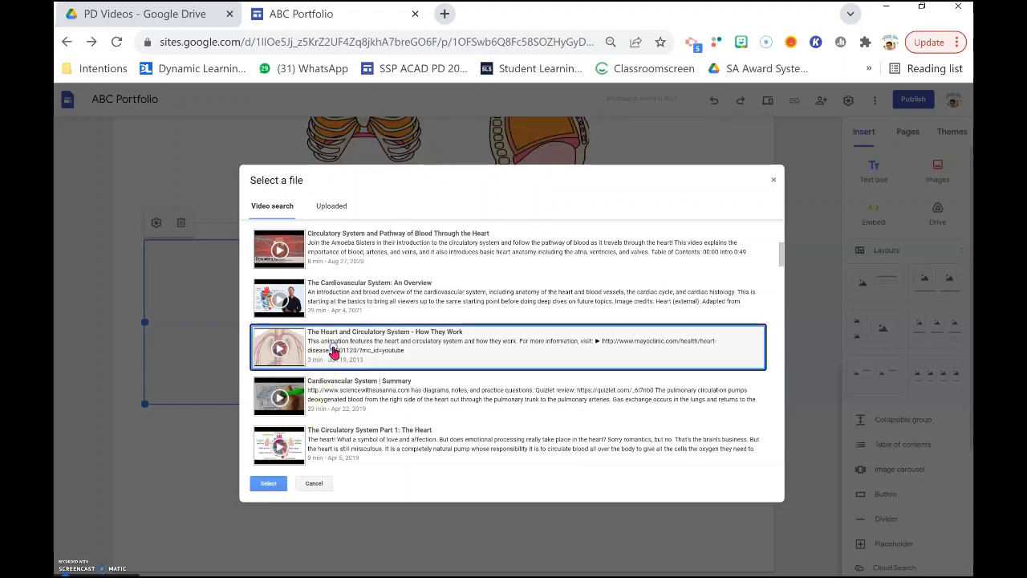
pyautogui.click(271, 484)
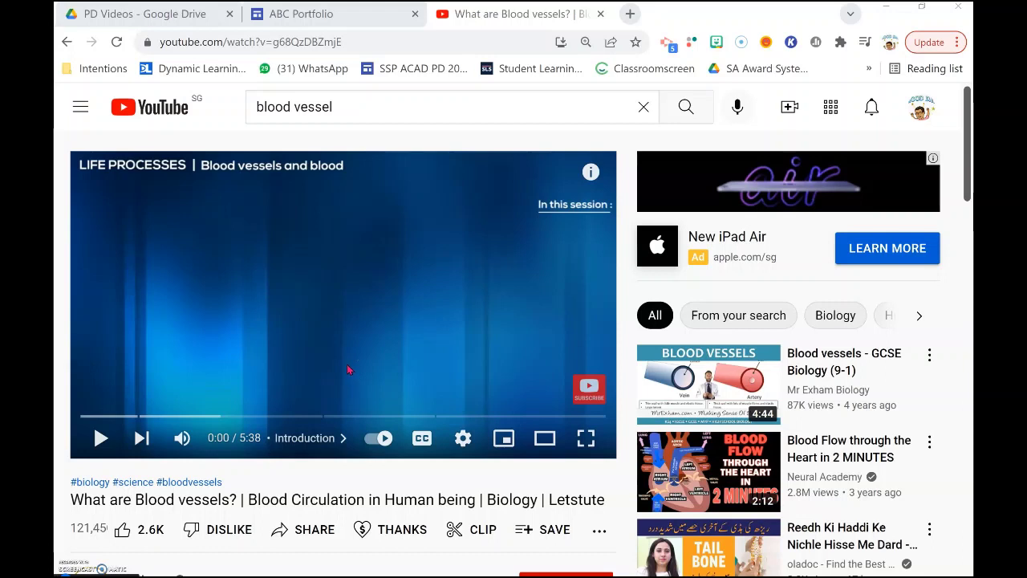
# Copy the share link of the YouTube 'What are Blood vessels?' video and return to ABC Portfolio
pyautogui.click(330, 498)
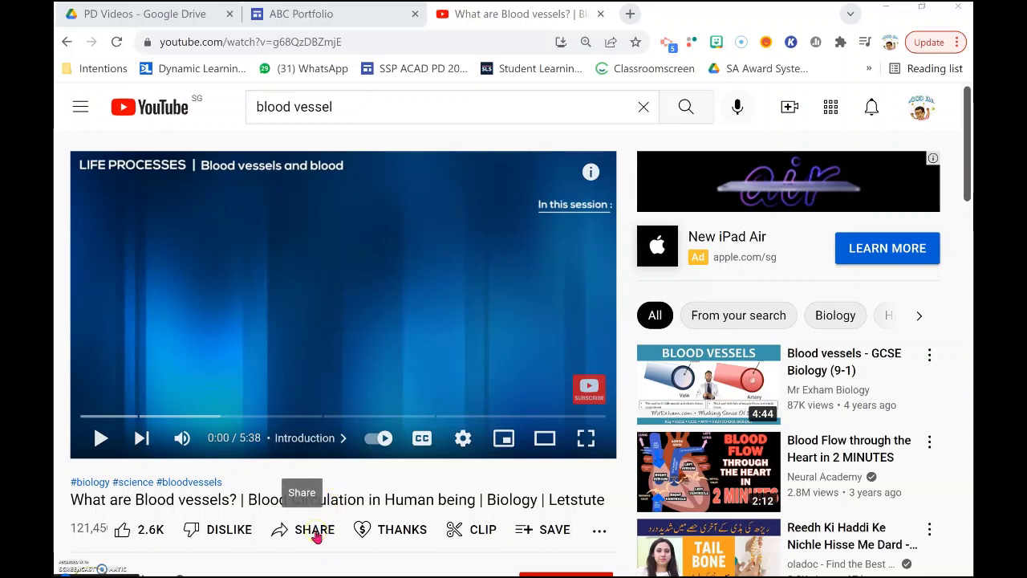
pyautogui.click(314, 531)
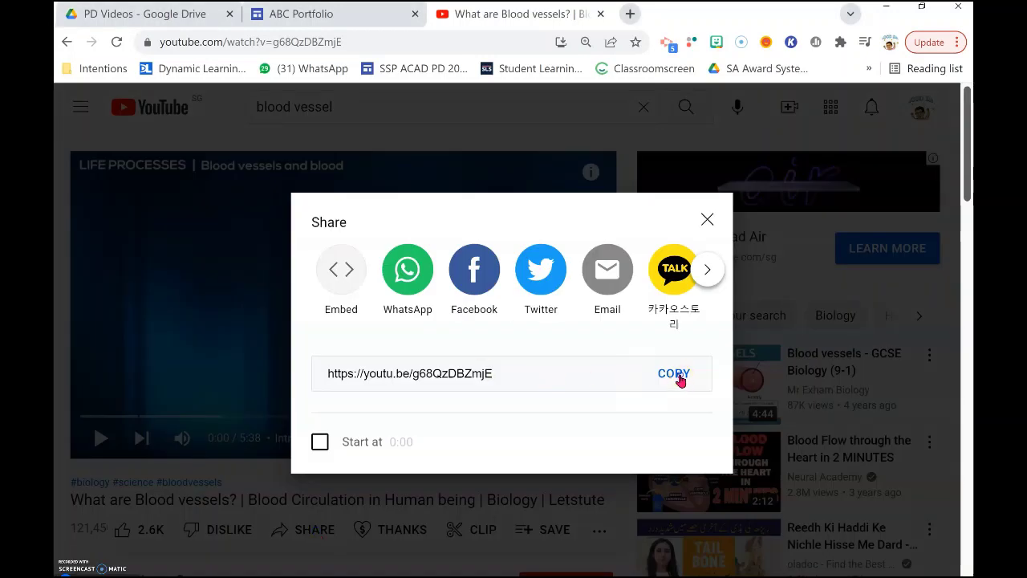
pyautogui.click(674, 374)
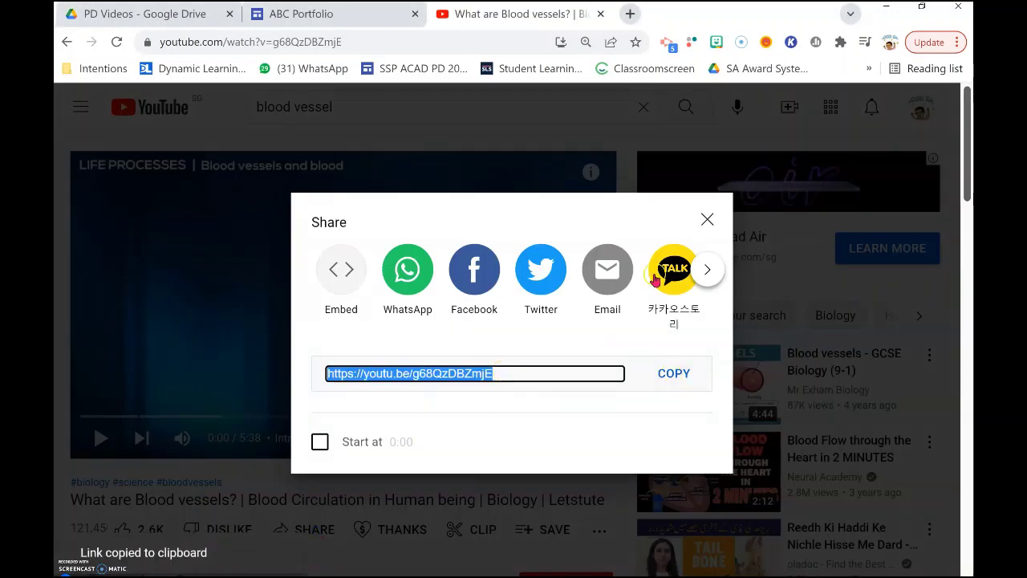
pyautogui.click(707, 219)
pyautogui.click(327, 14)
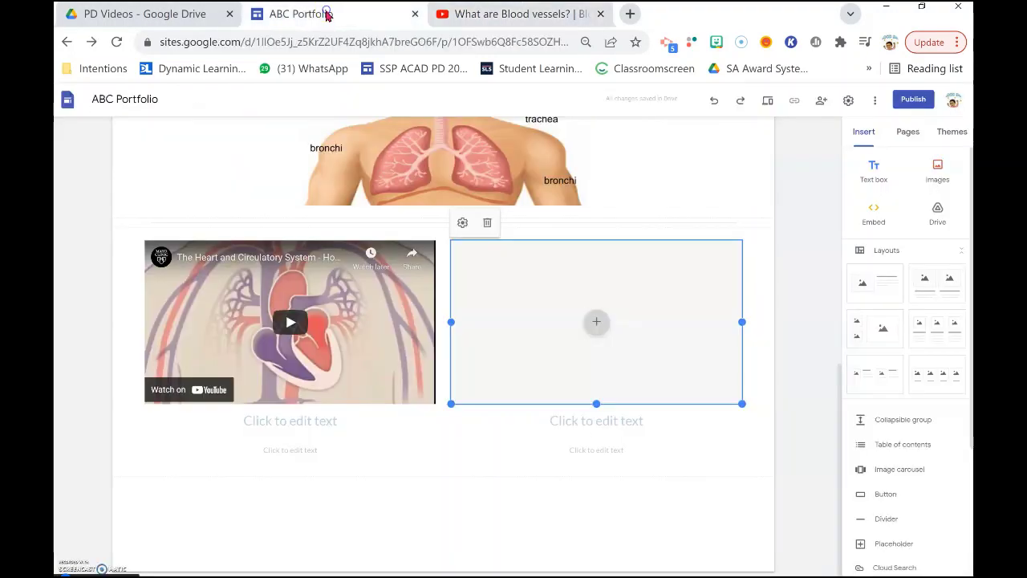
# Embed the 'What are Blood vessels?' video in the right box from the pasted link
pyautogui.click(600, 327)
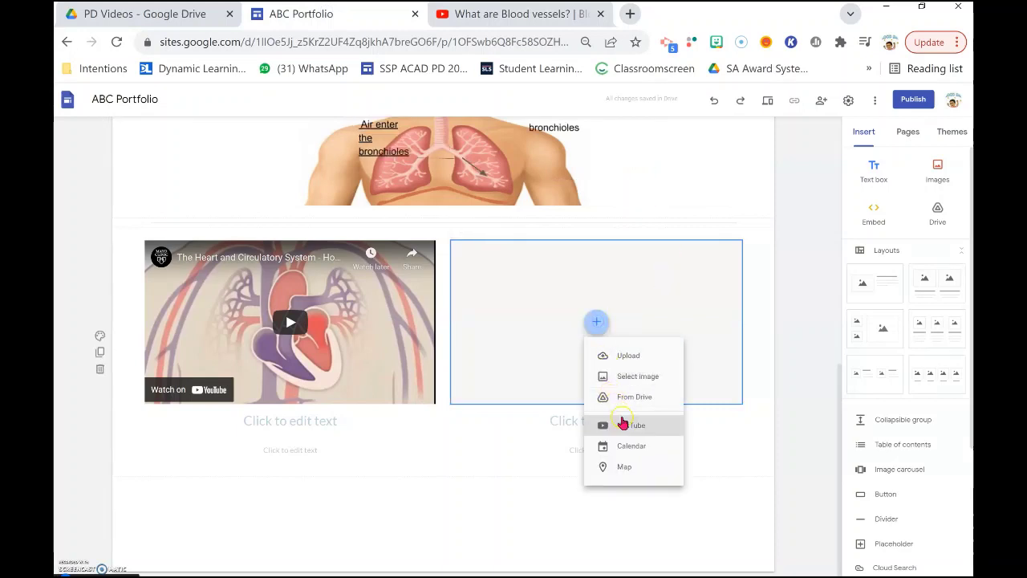
pyautogui.click(624, 424)
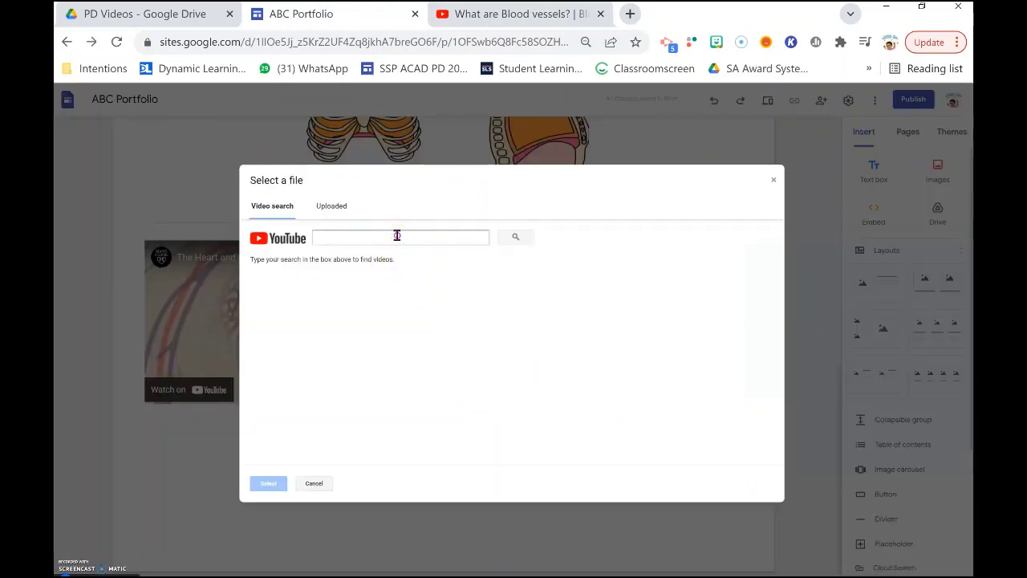
pyautogui.hotkey('ctrl', 'v')
pyautogui.click(389, 245)
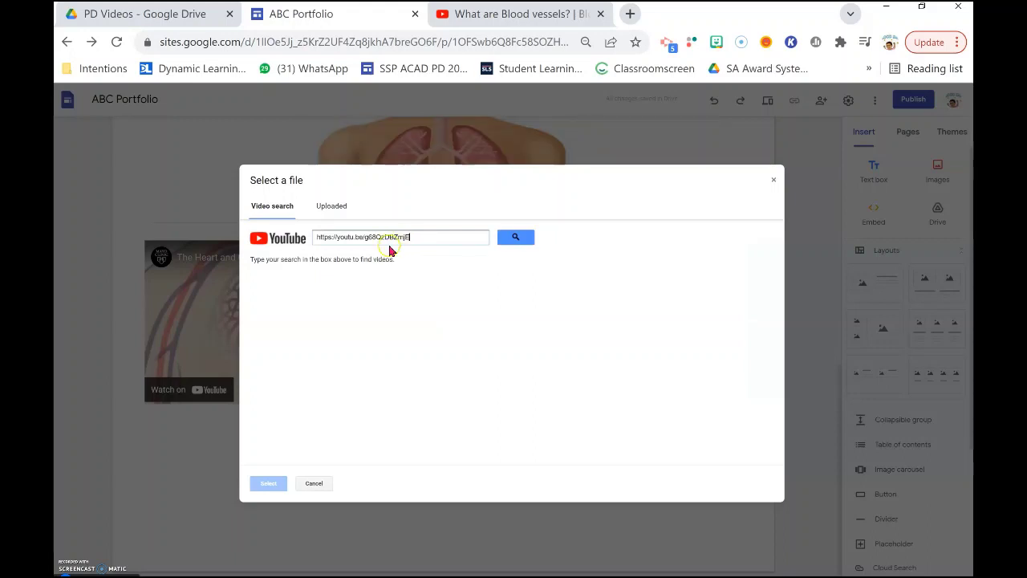
pyautogui.click(518, 238)
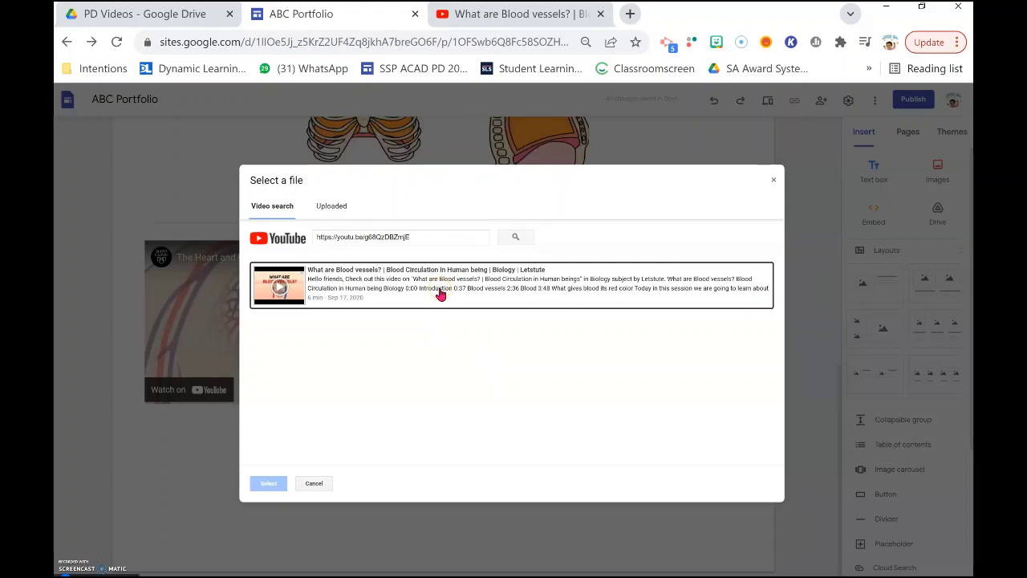
pyautogui.click(441, 293)
pyautogui.doubleClick(441, 294)
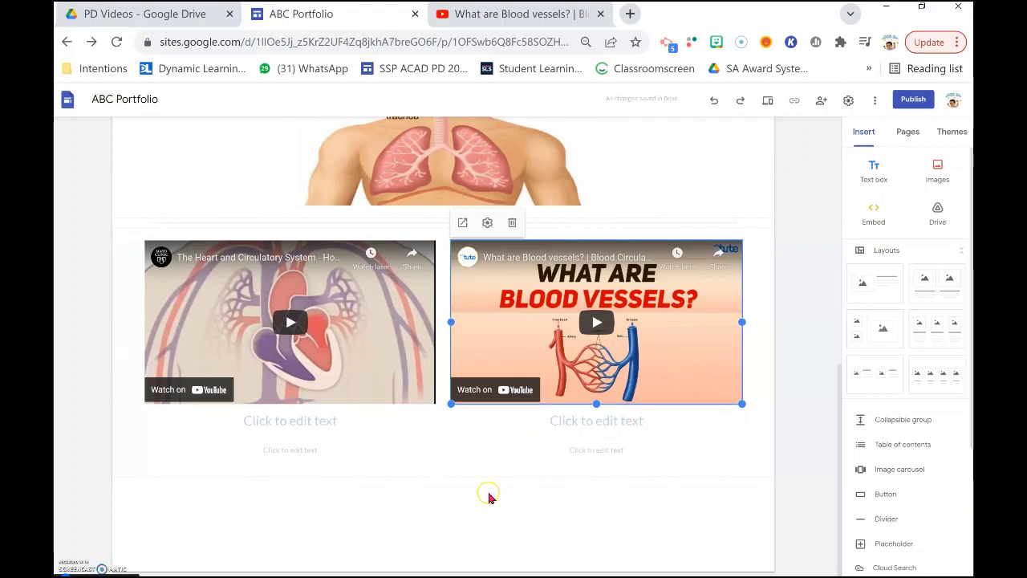
pyautogui.click(319, 421)
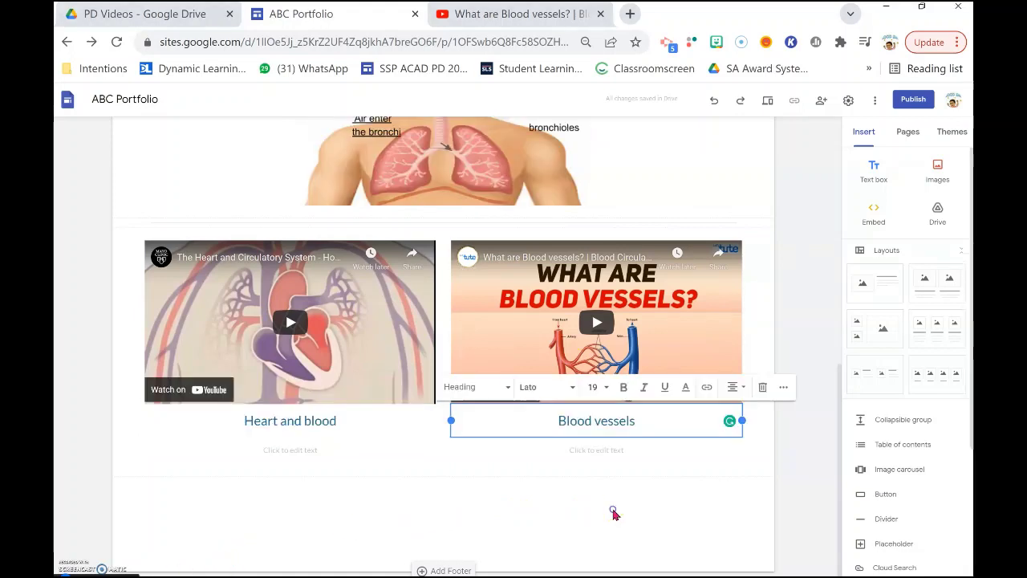
# Caption the videos 'Heart and blood' and 'Blood vessels'
pyautogui.click(615, 509)
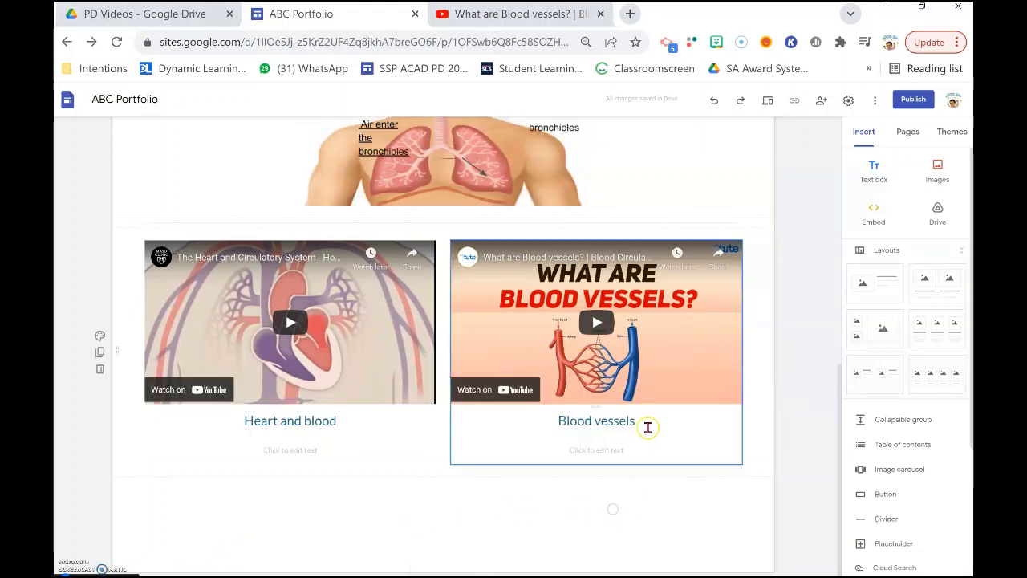
pyautogui.click(318, 449)
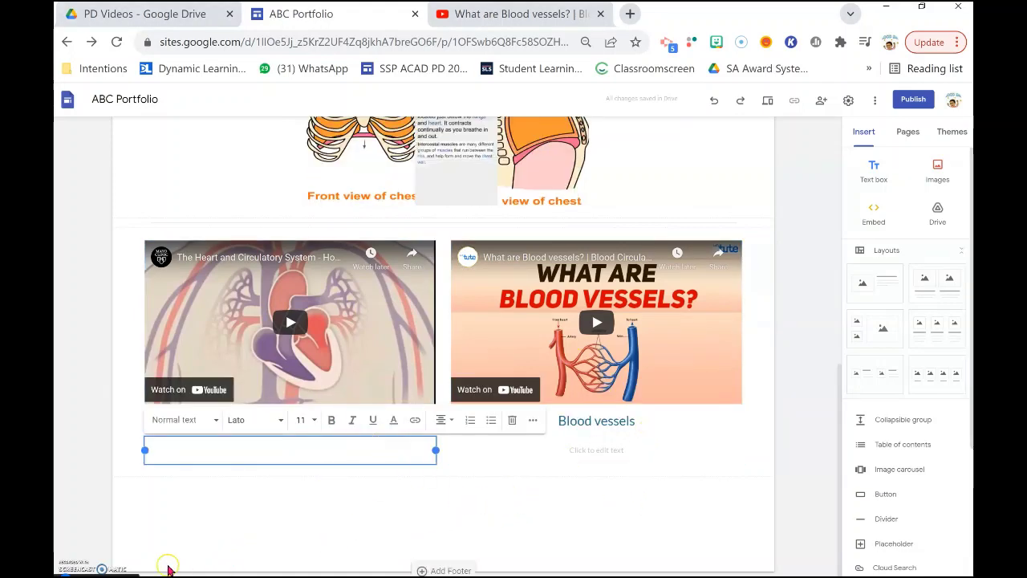